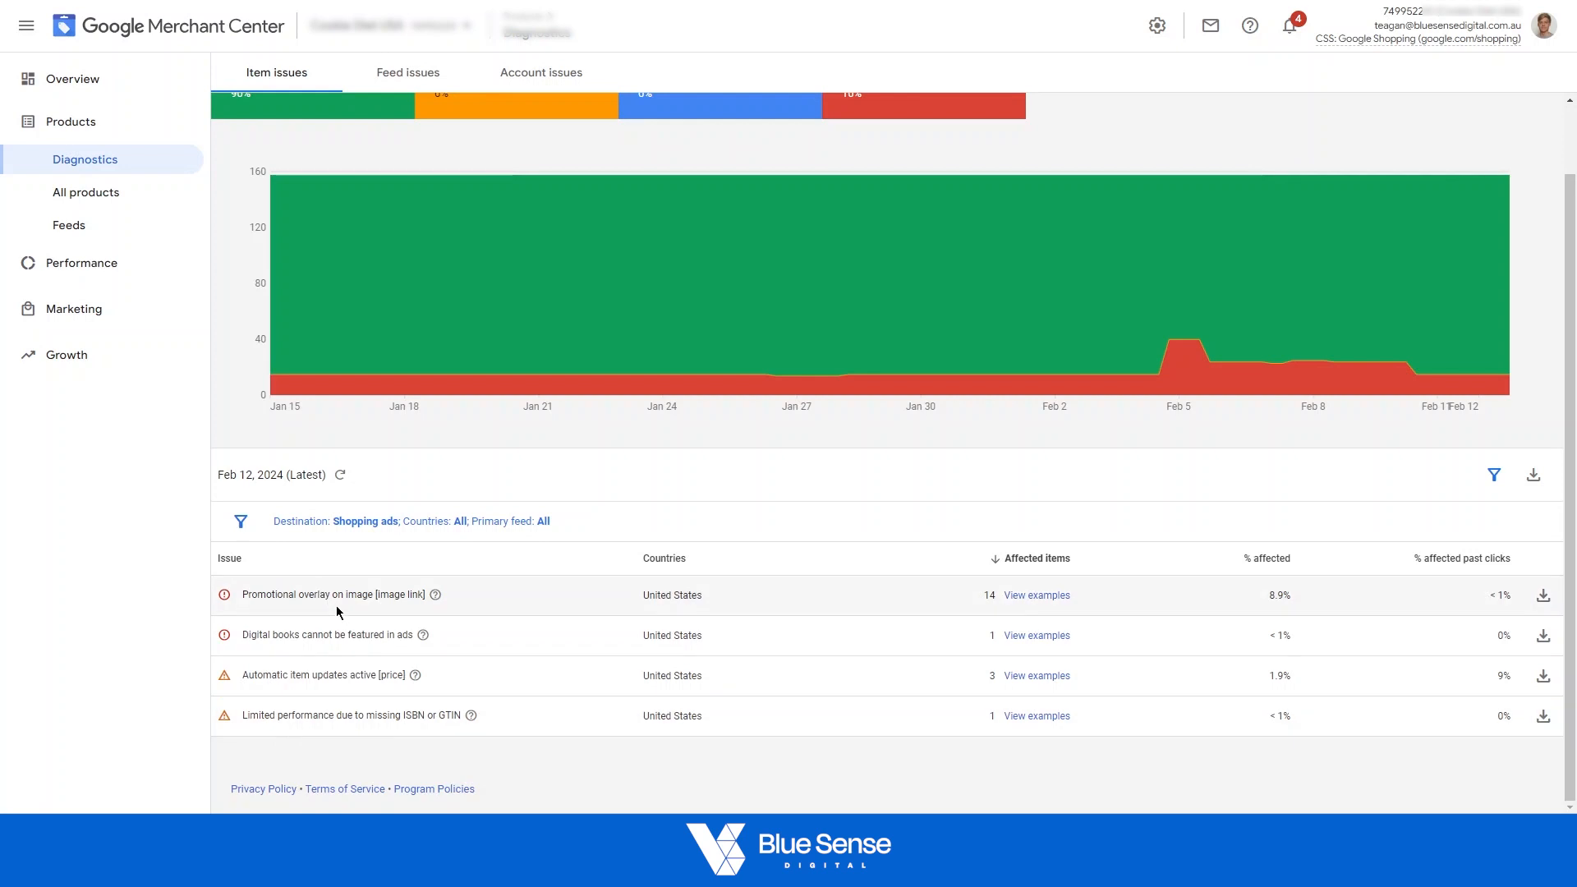
# - View the first example product affected by the "Promotional overlay on image [image link]" issue and go on to the product feeds
pyautogui.click(1038, 596)
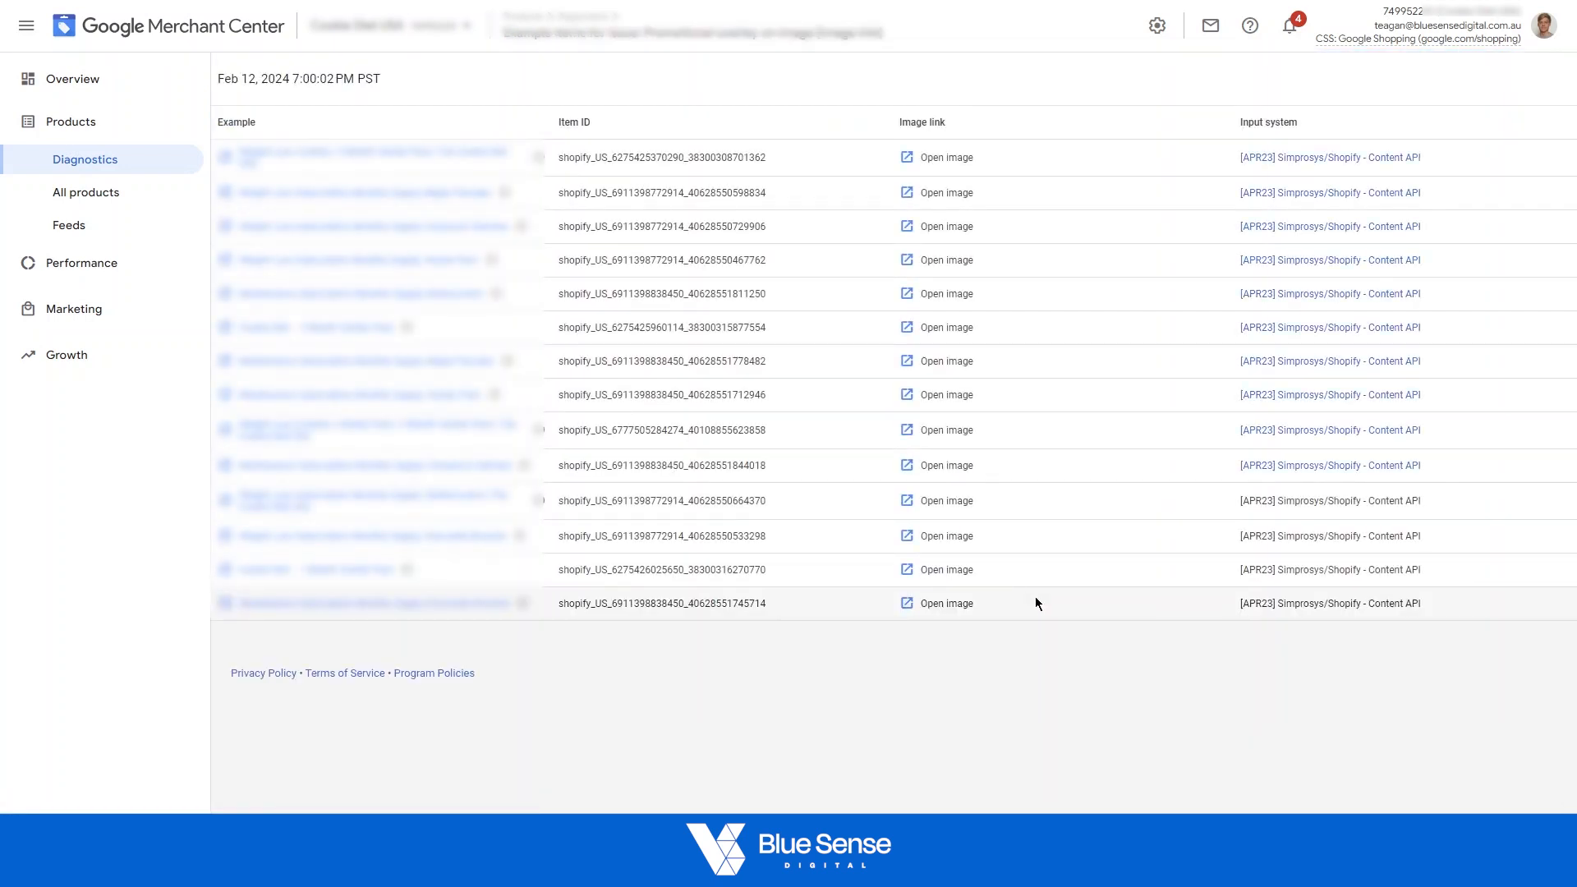
pyautogui.click(402, 162)
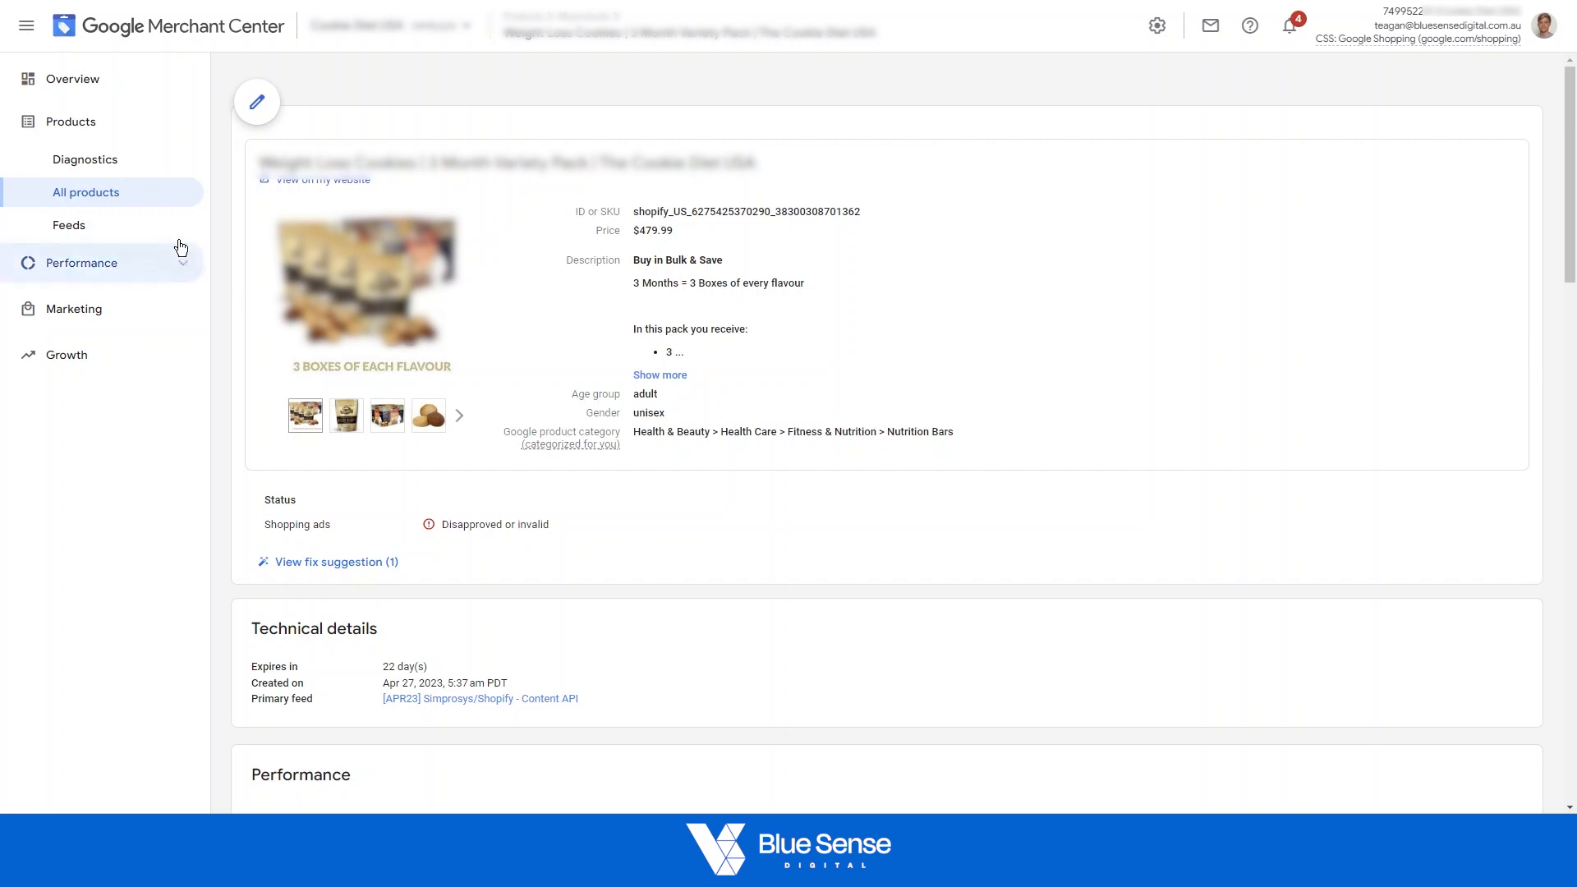
pyautogui.click(114, 167)
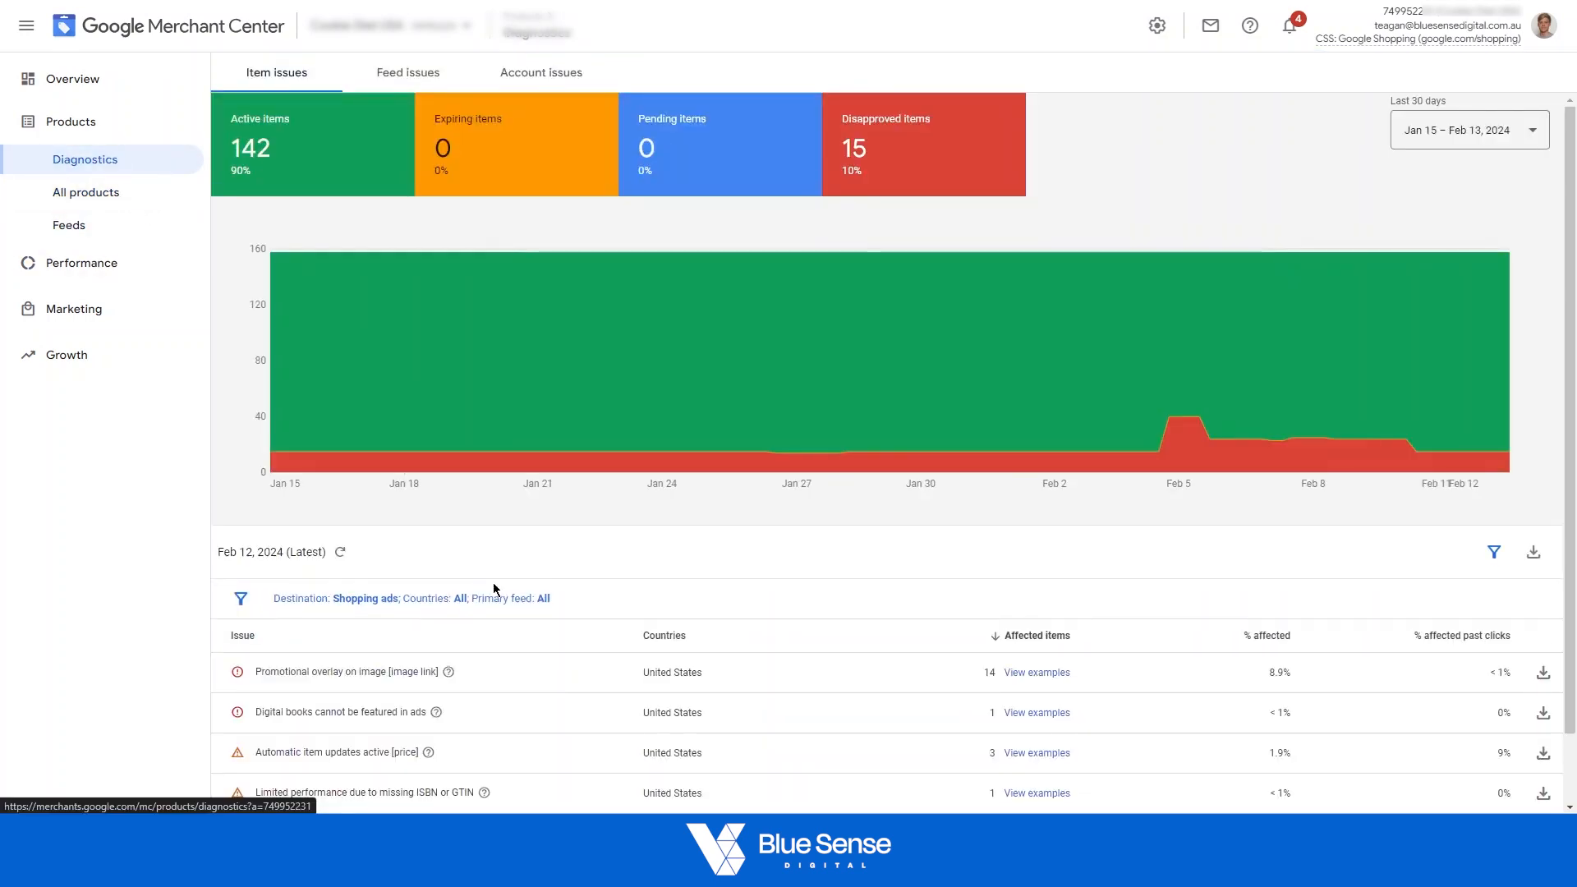
pyautogui.click(83, 240)
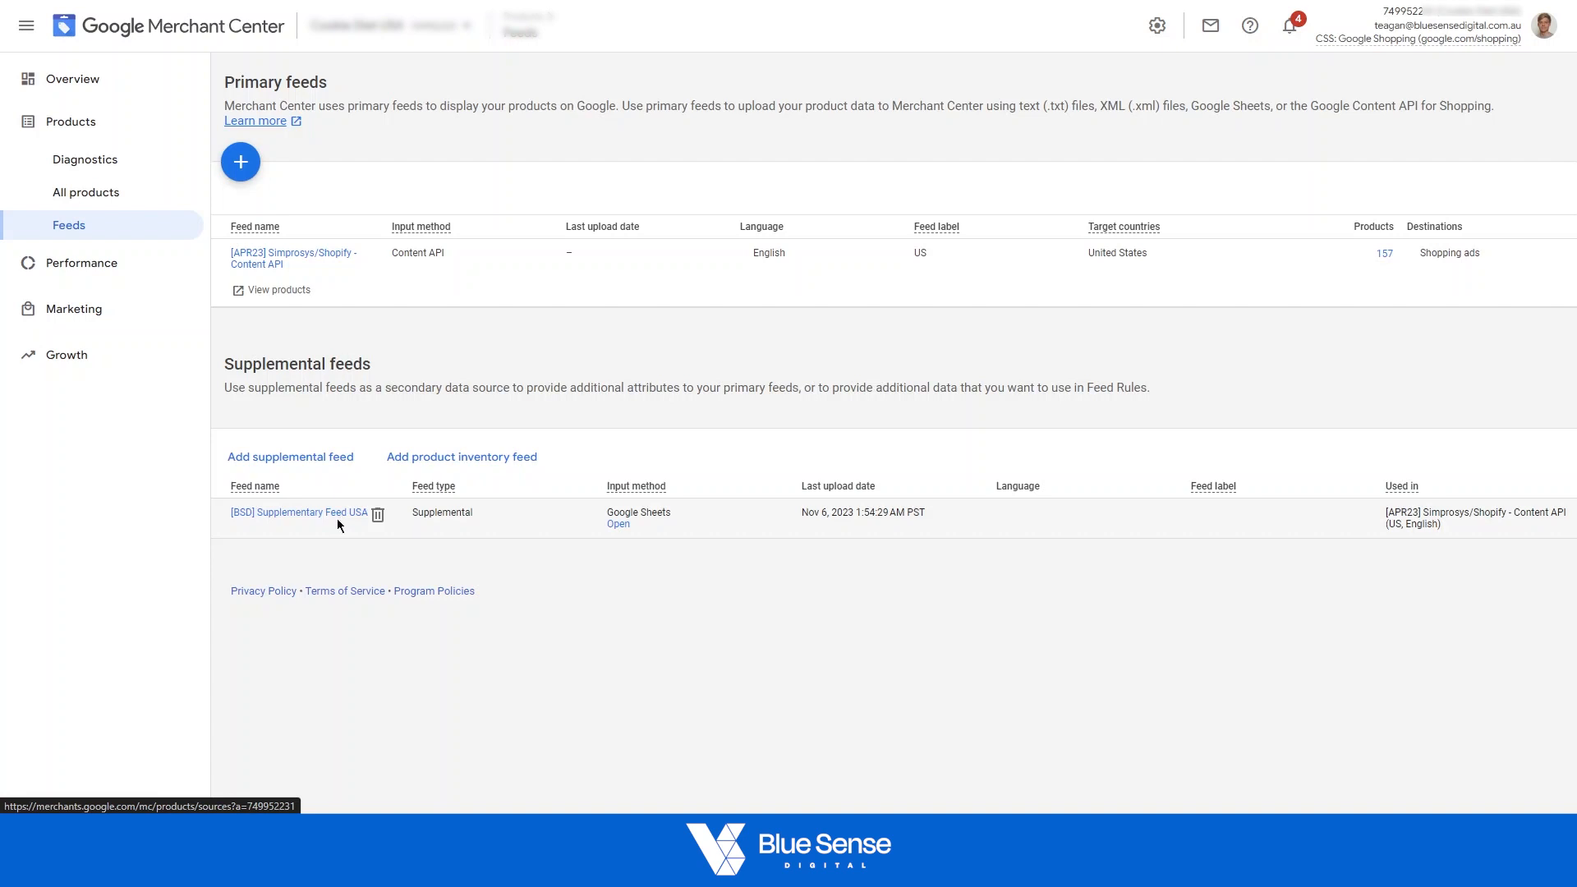
pyautogui.click(289, 458)
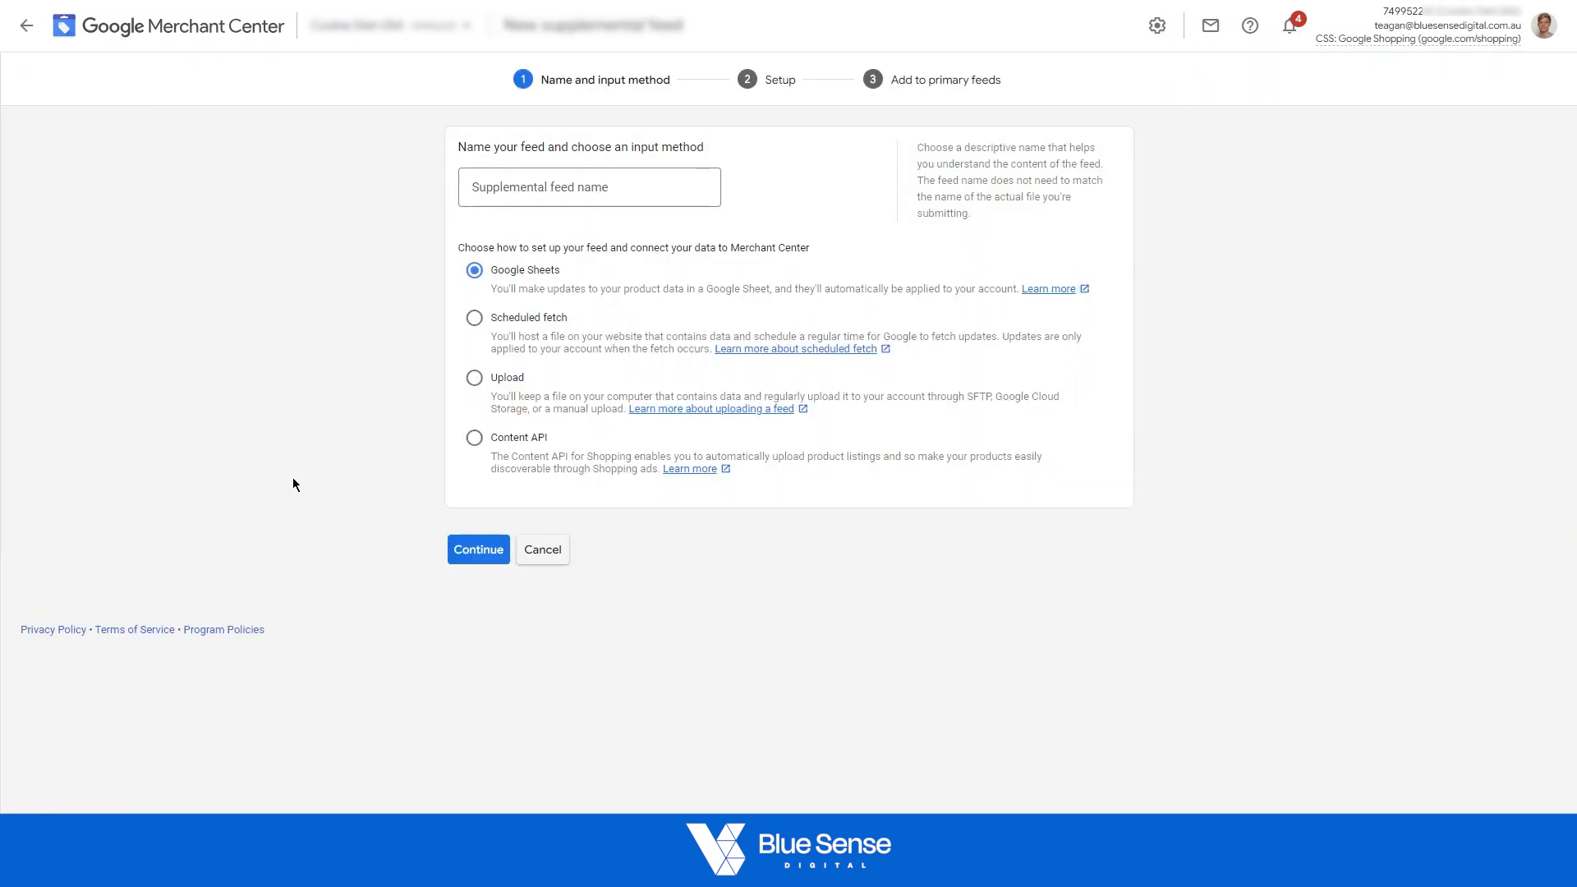
pyautogui.click(516, 203)
pyautogui.write('t')
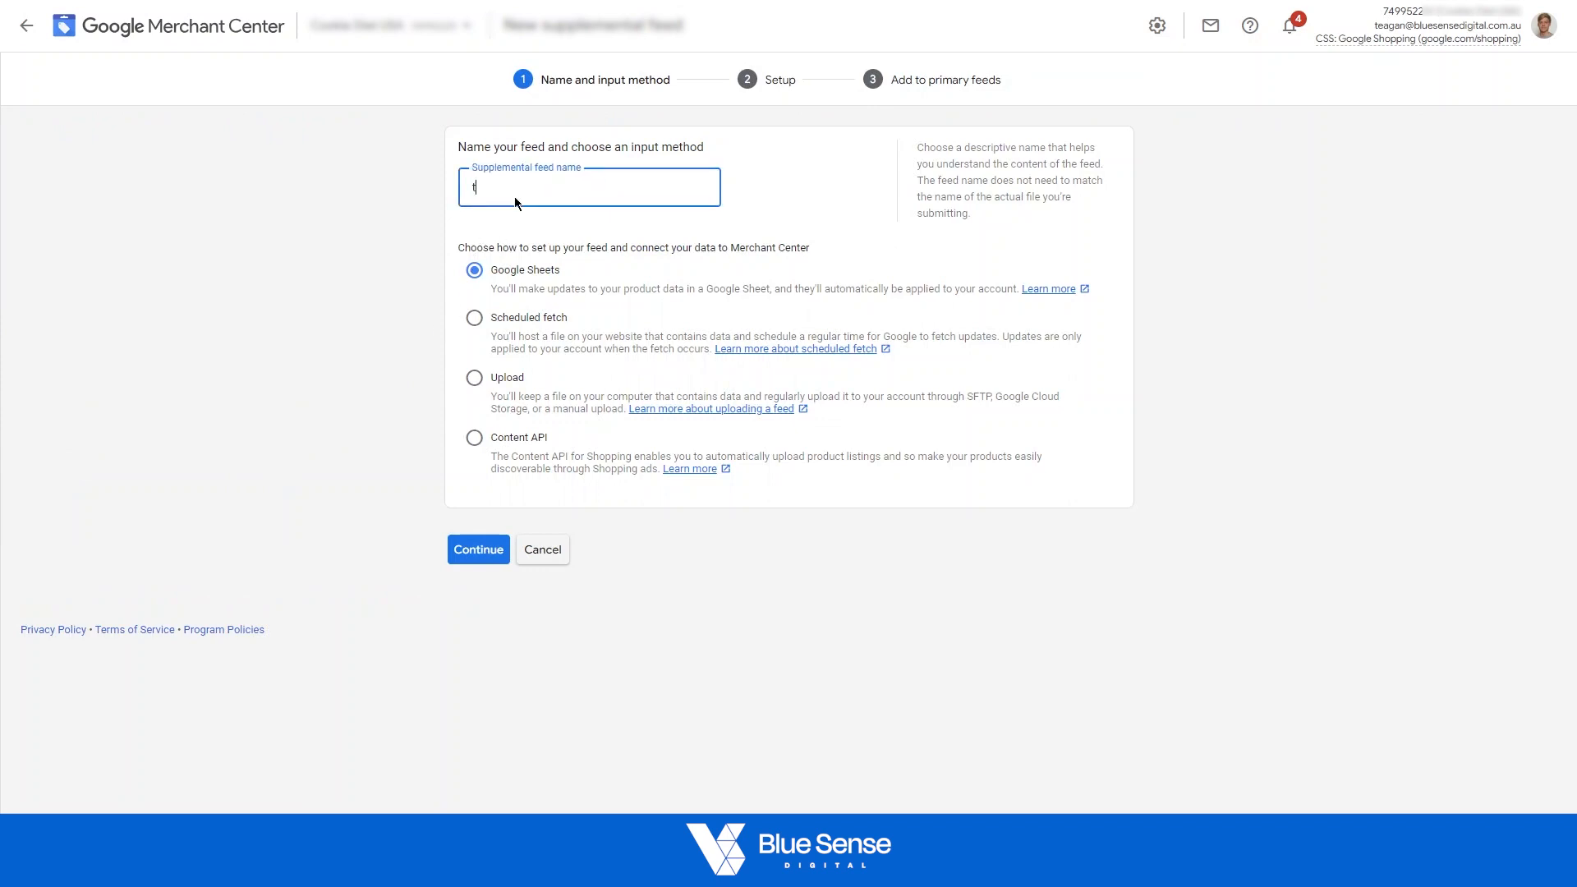
pyautogui.write('est')
pyautogui.click(488, 556)
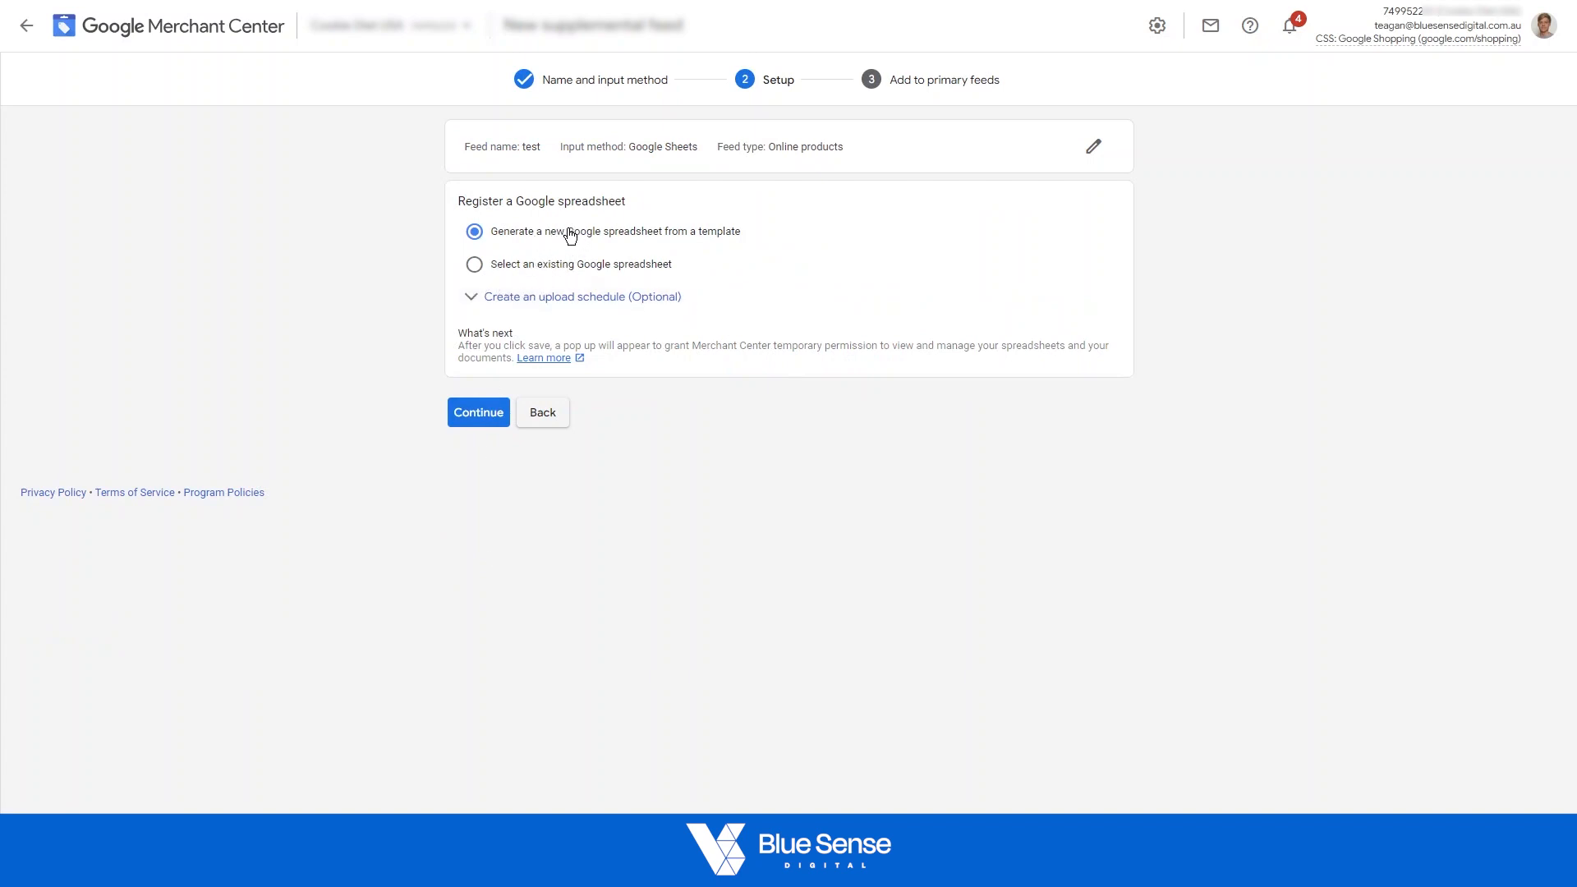
pyautogui.click(486, 416)
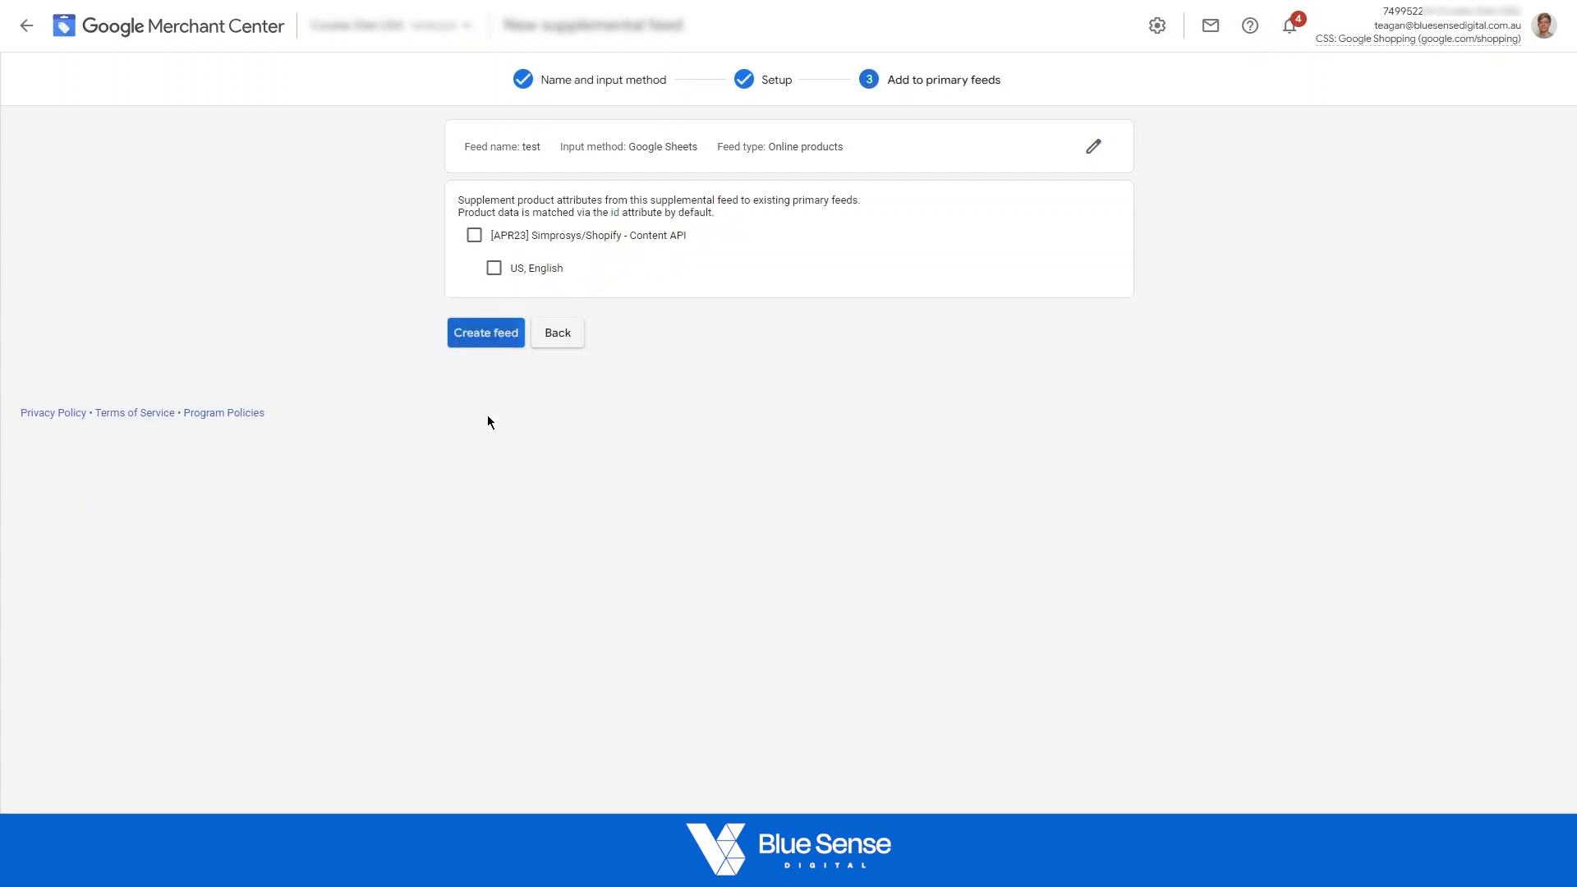
pyautogui.click(476, 236)
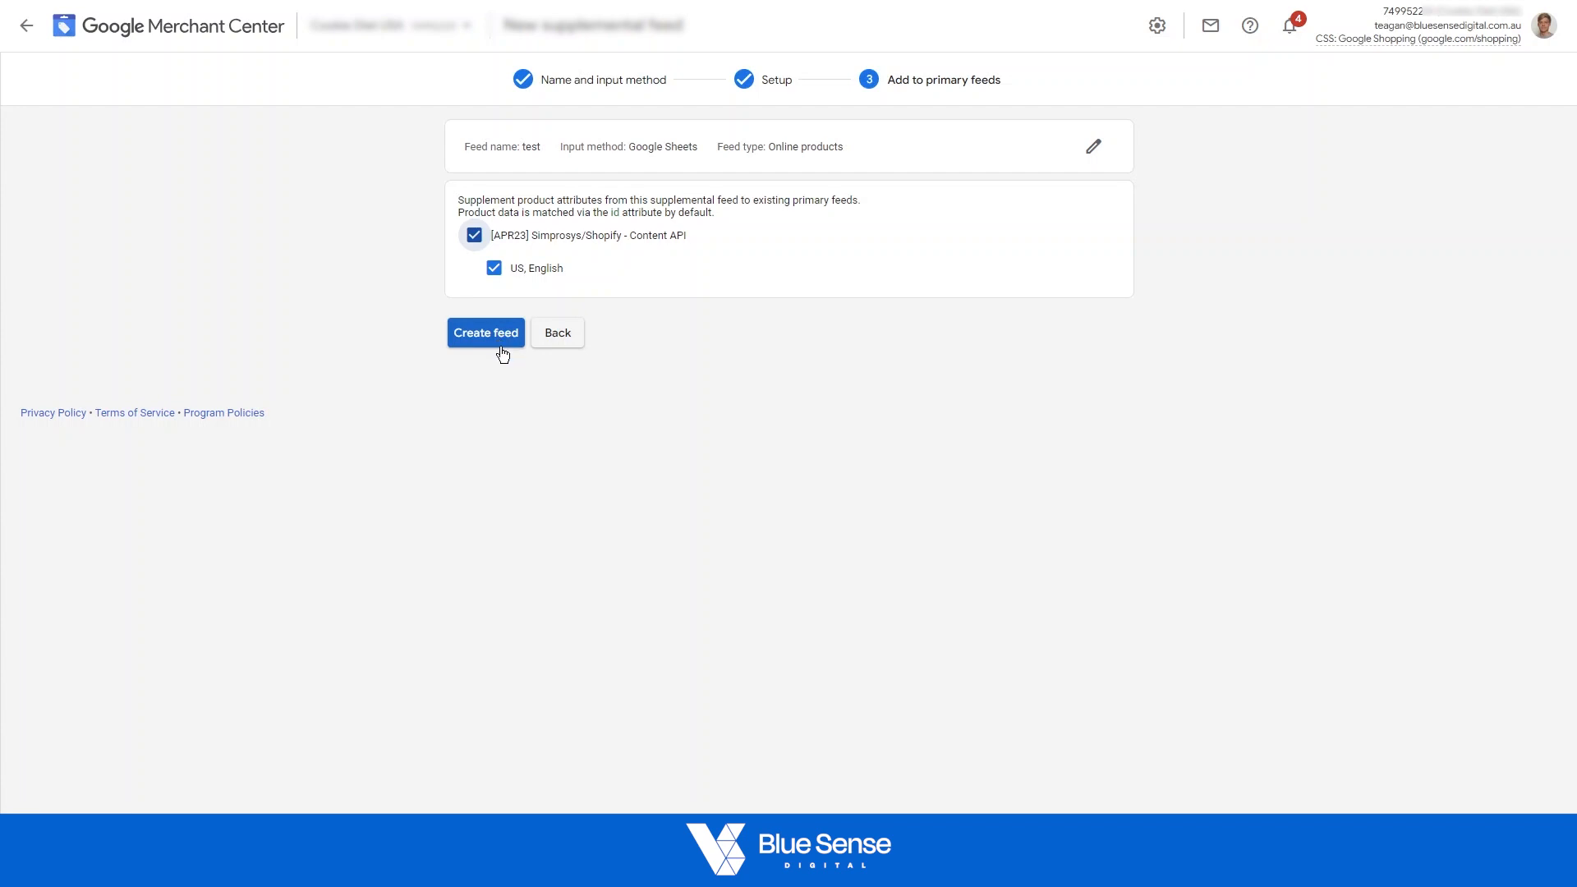
pyautogui.click(566, 346)
pyautogui.click(551, 418)
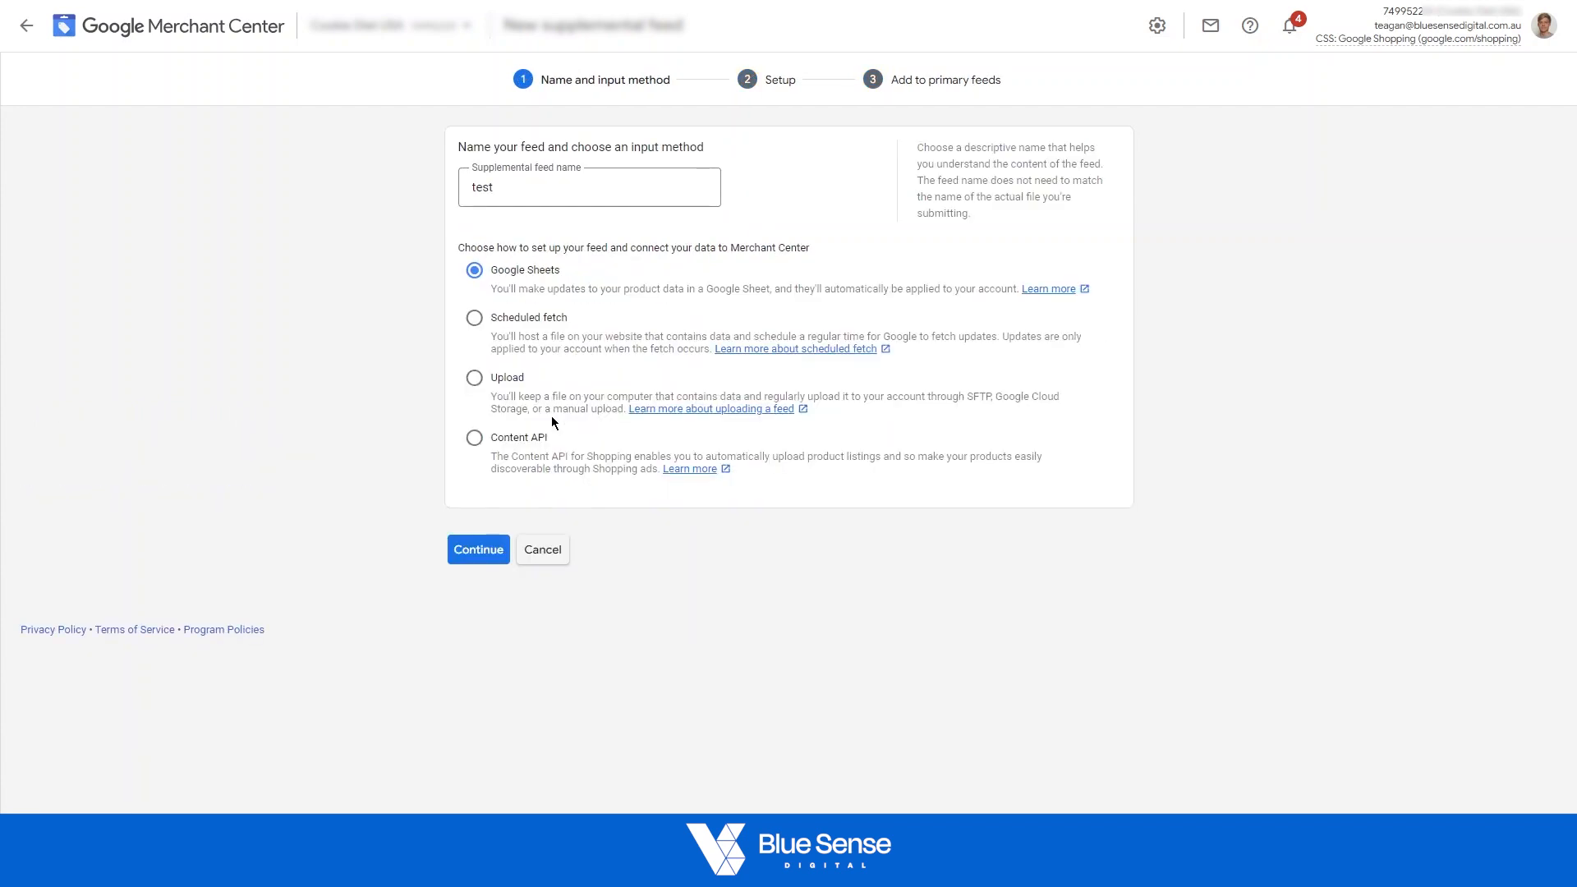
pyautogui.click(544, 550)
pyautogui.click(951, 457)
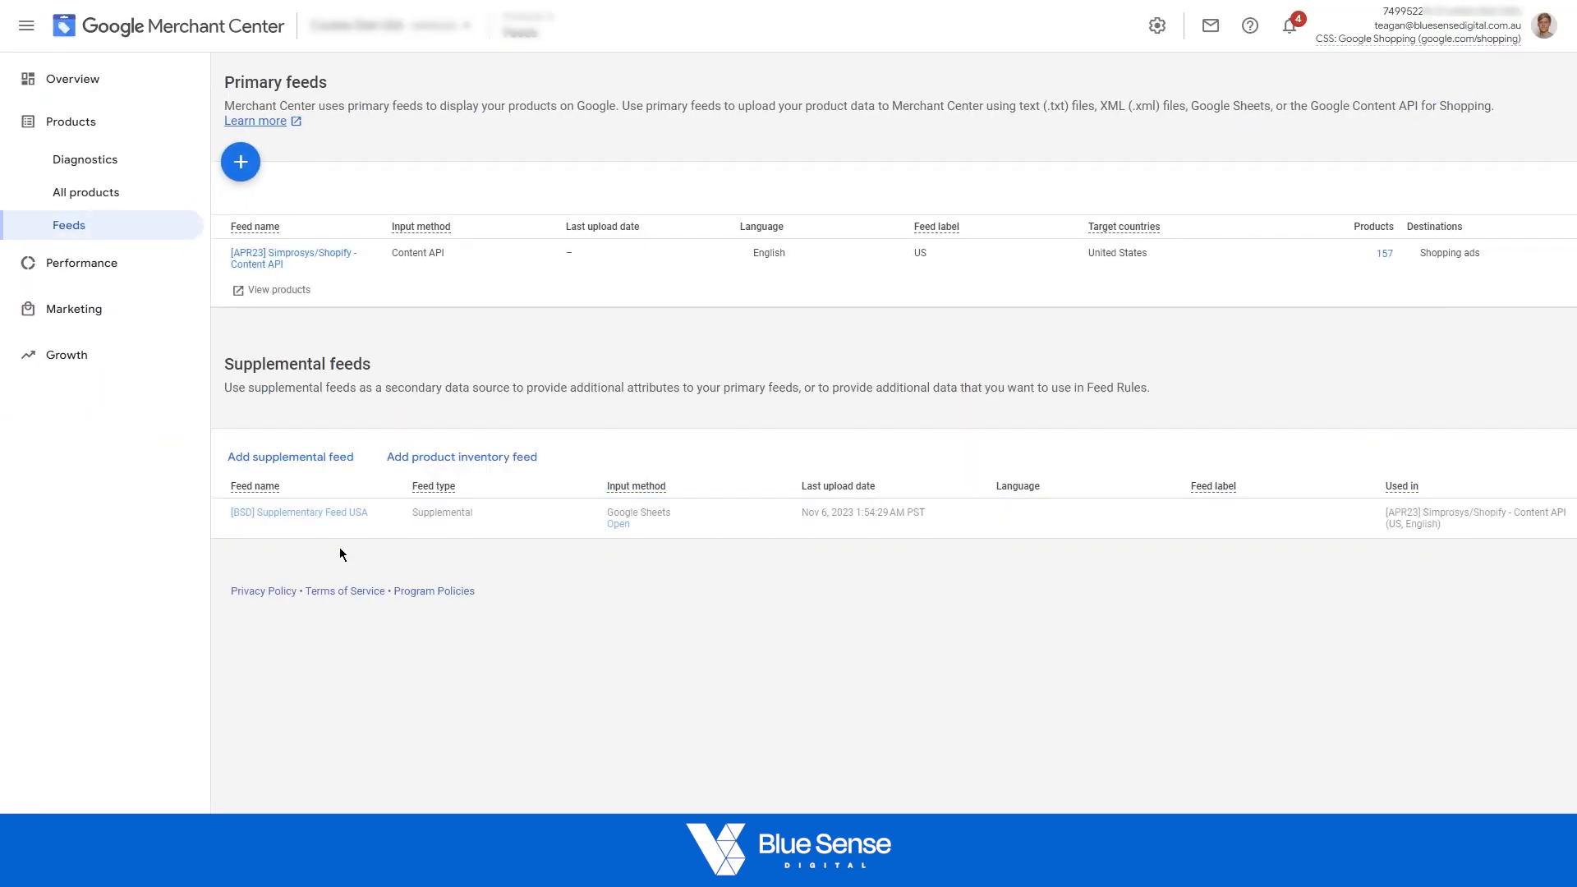
# - Open the Google Sheet behind the [BSD] Supplementary Feed USA feed and look through its id column
pyautogui.click(309, 517)
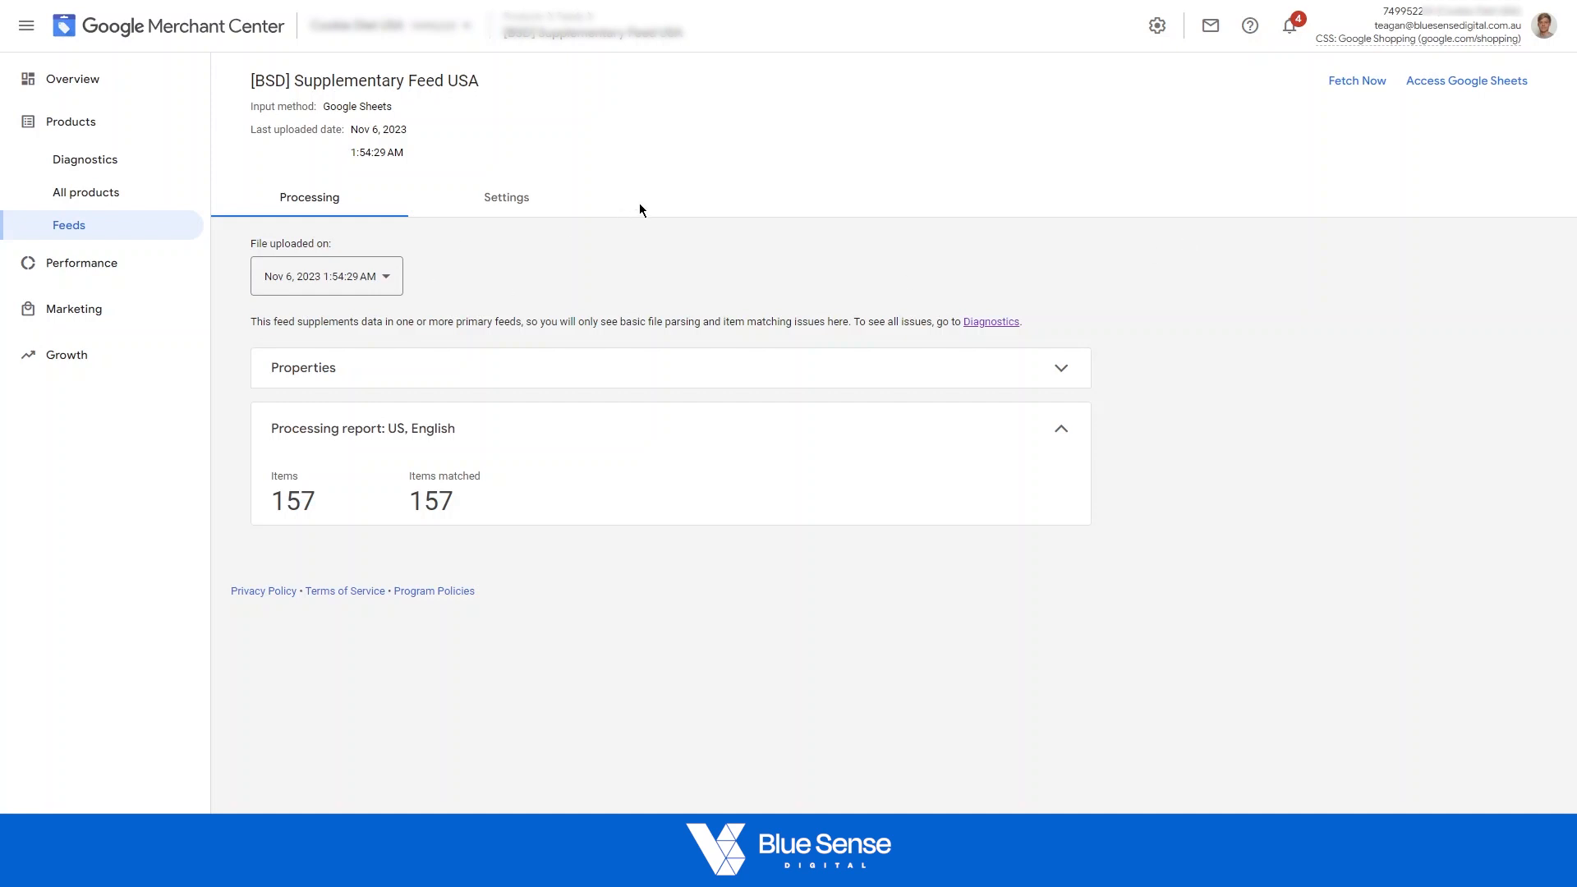
pyautogui.click(1446, 82)
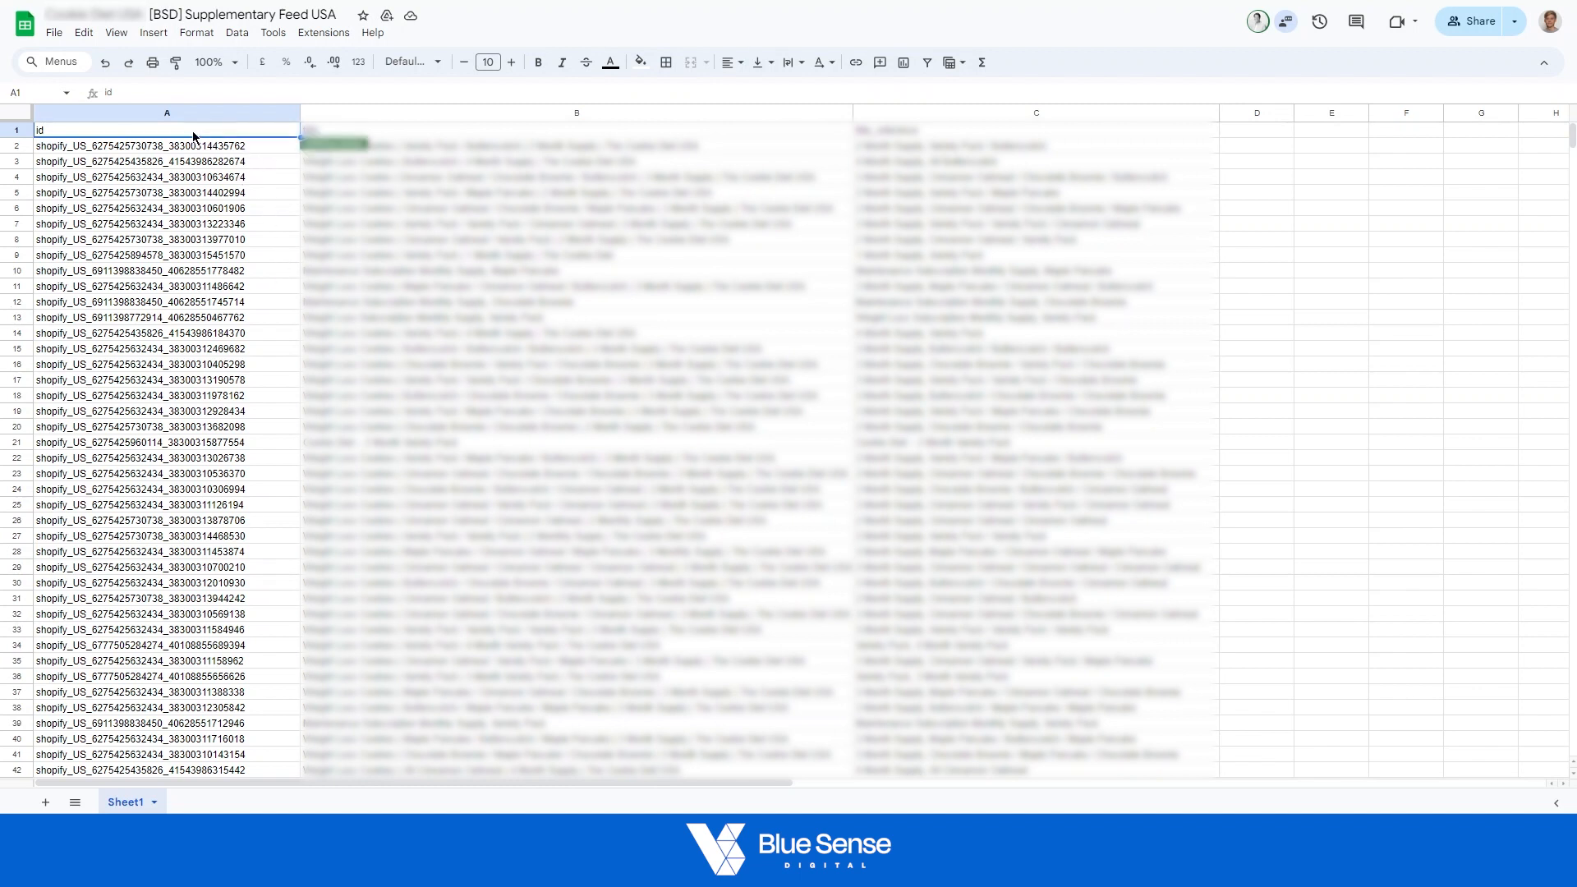
pyautogui.scroll(-5, 879, 244)
pyautogui.scroll(5, 879, 244)
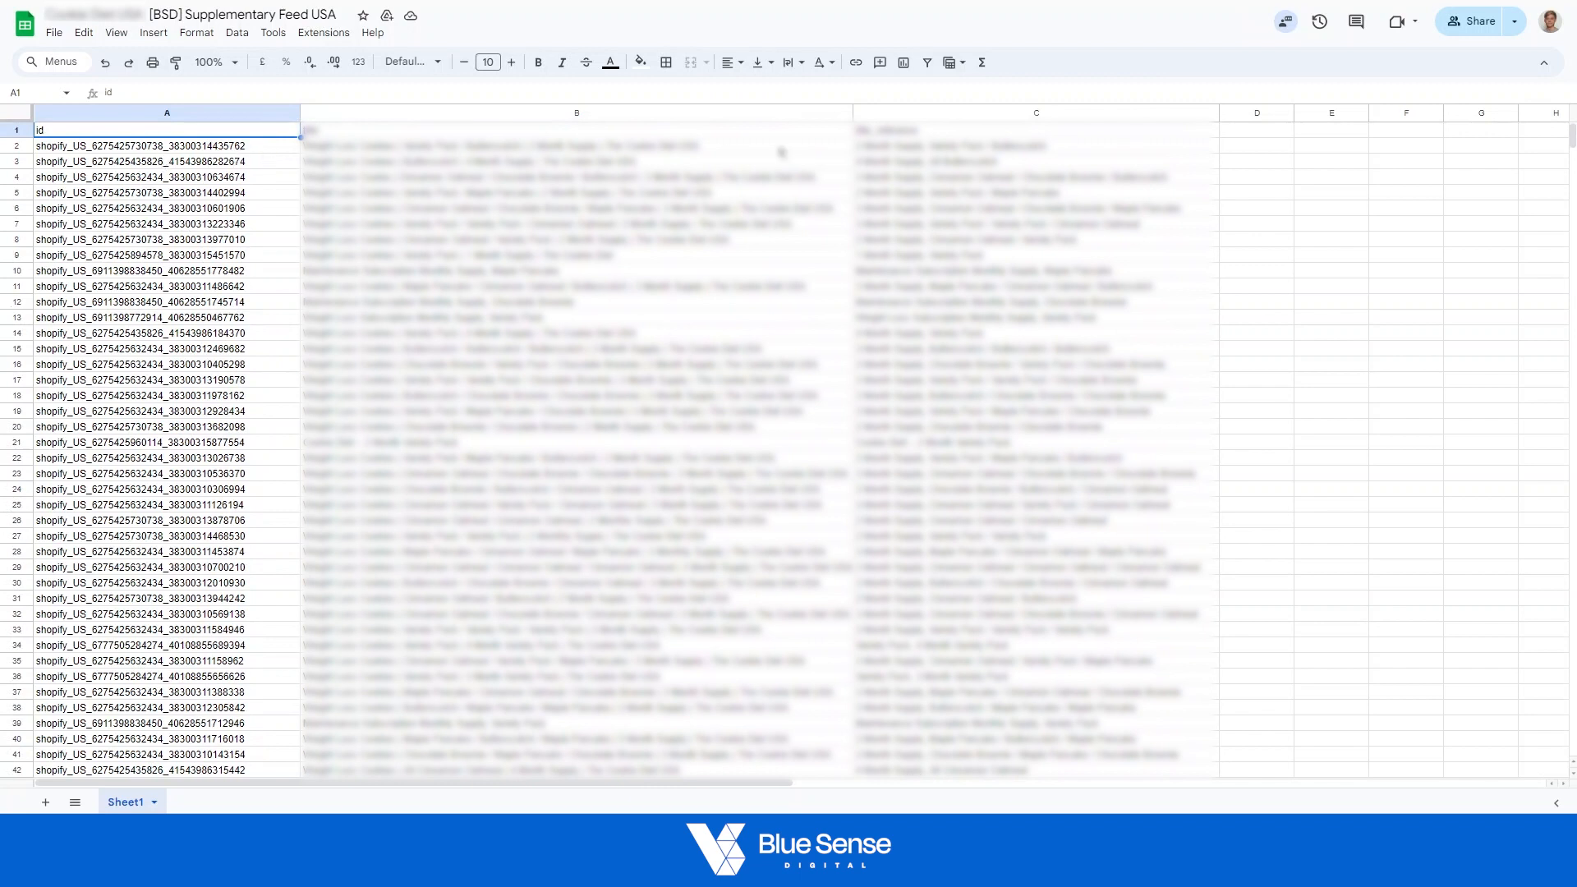
pyautogui.moveTo(105, 148); pyautogui.dragTo(127, 483)
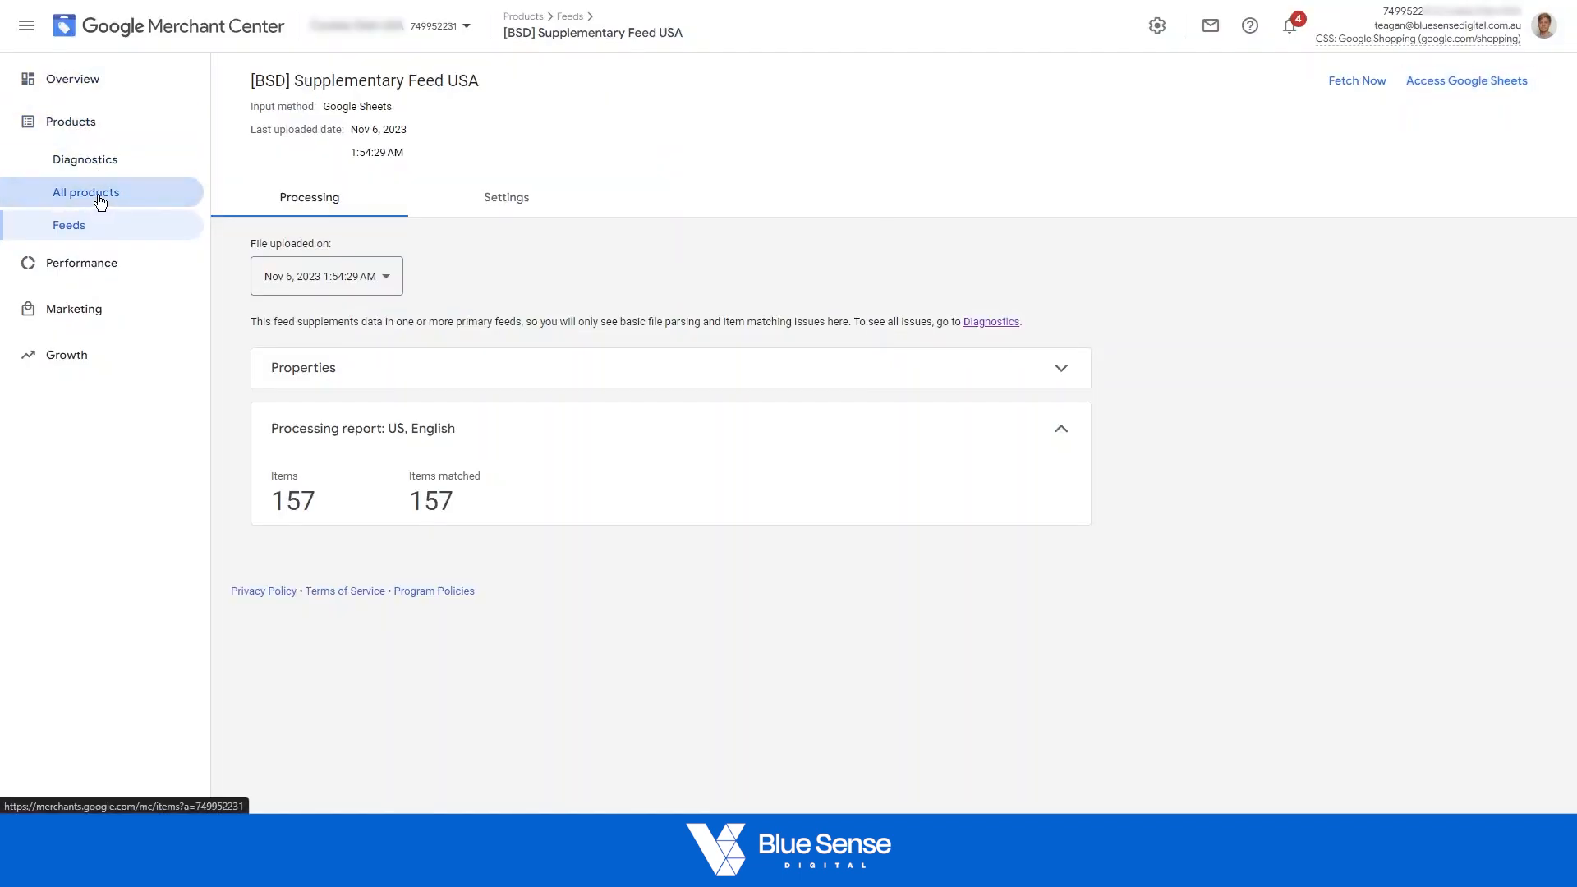
# - Widen the Item ID column in Merchant Center's list of all products to compare the item IDs with the ids in the feed sheet
pyautogui.click(100, 198)
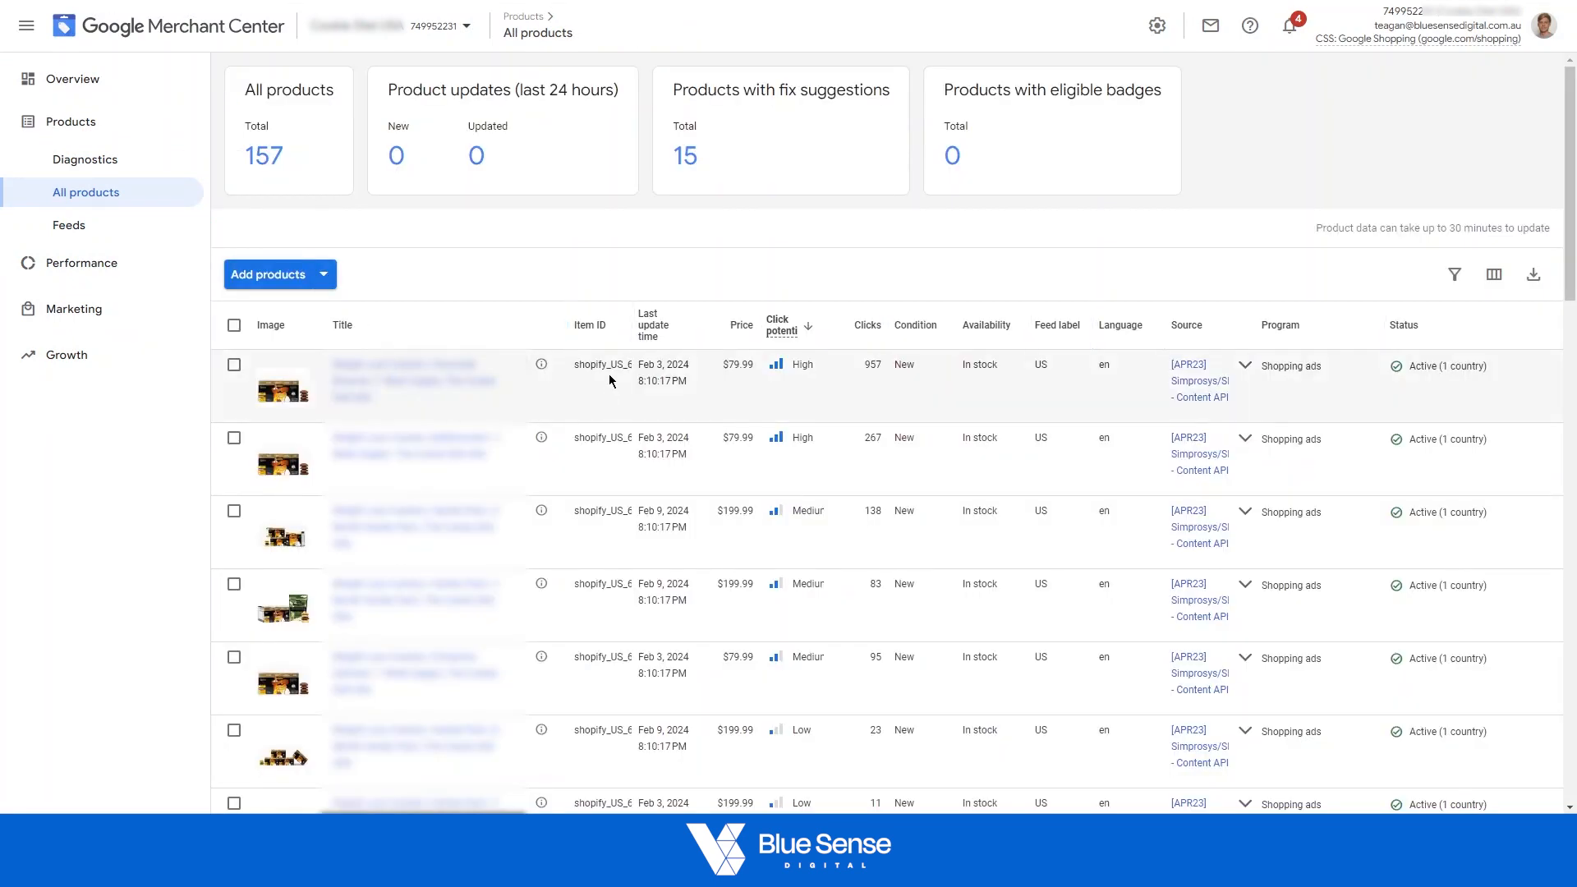
pyautogui.doubleClick(608, 364)
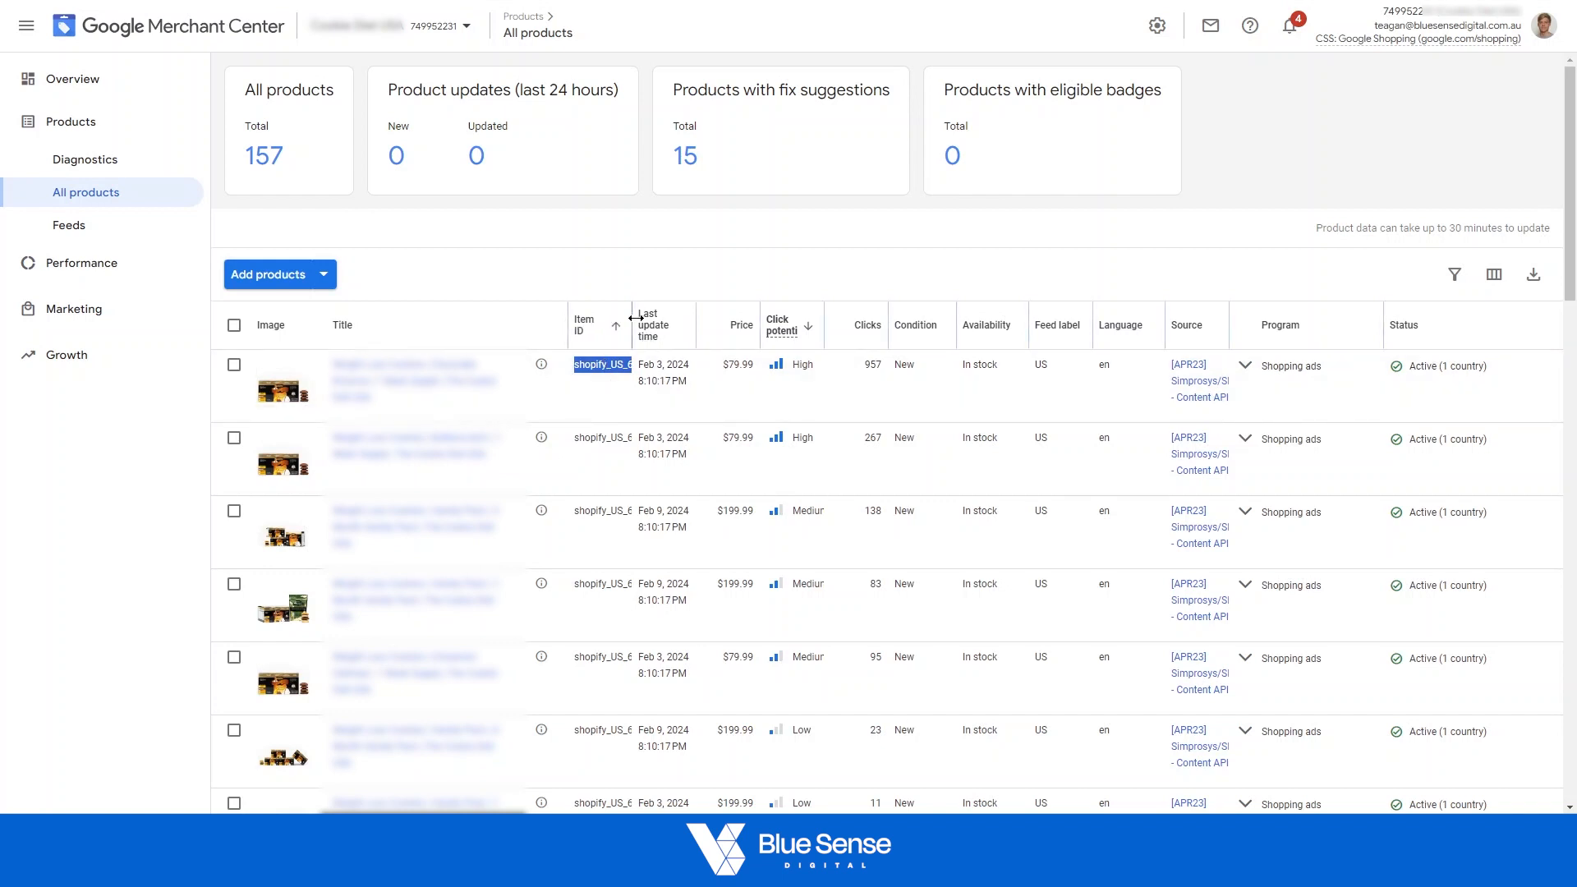
pyautogui.moveTo(634, 325); pyautogui.dragTo(765, 337)
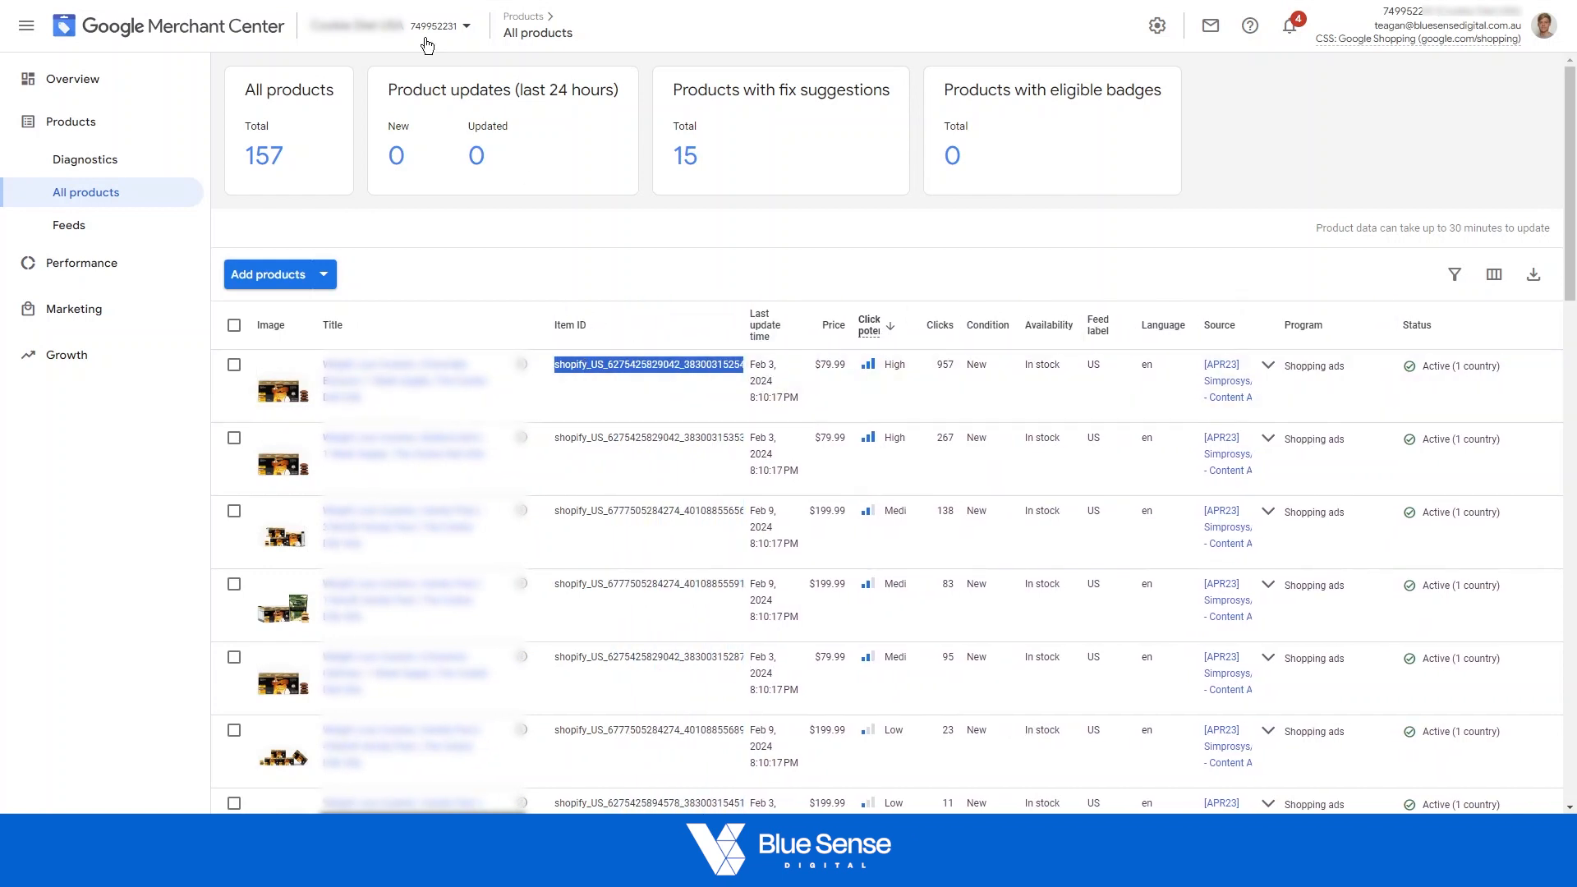
pyautogui.click(403, 1)
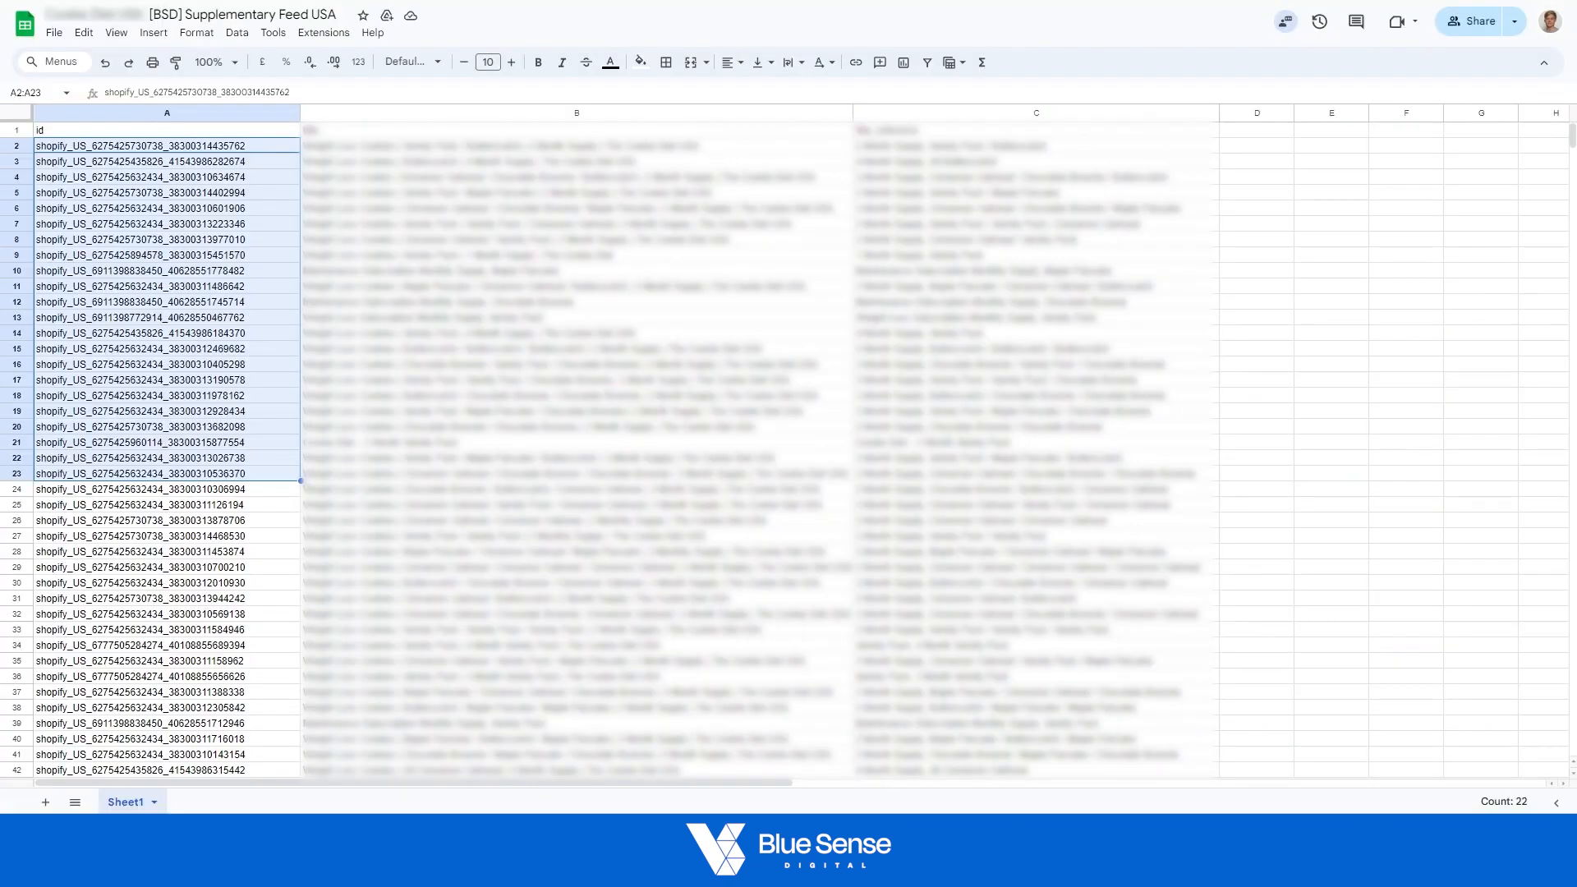
pyautogui.click(165, 534)
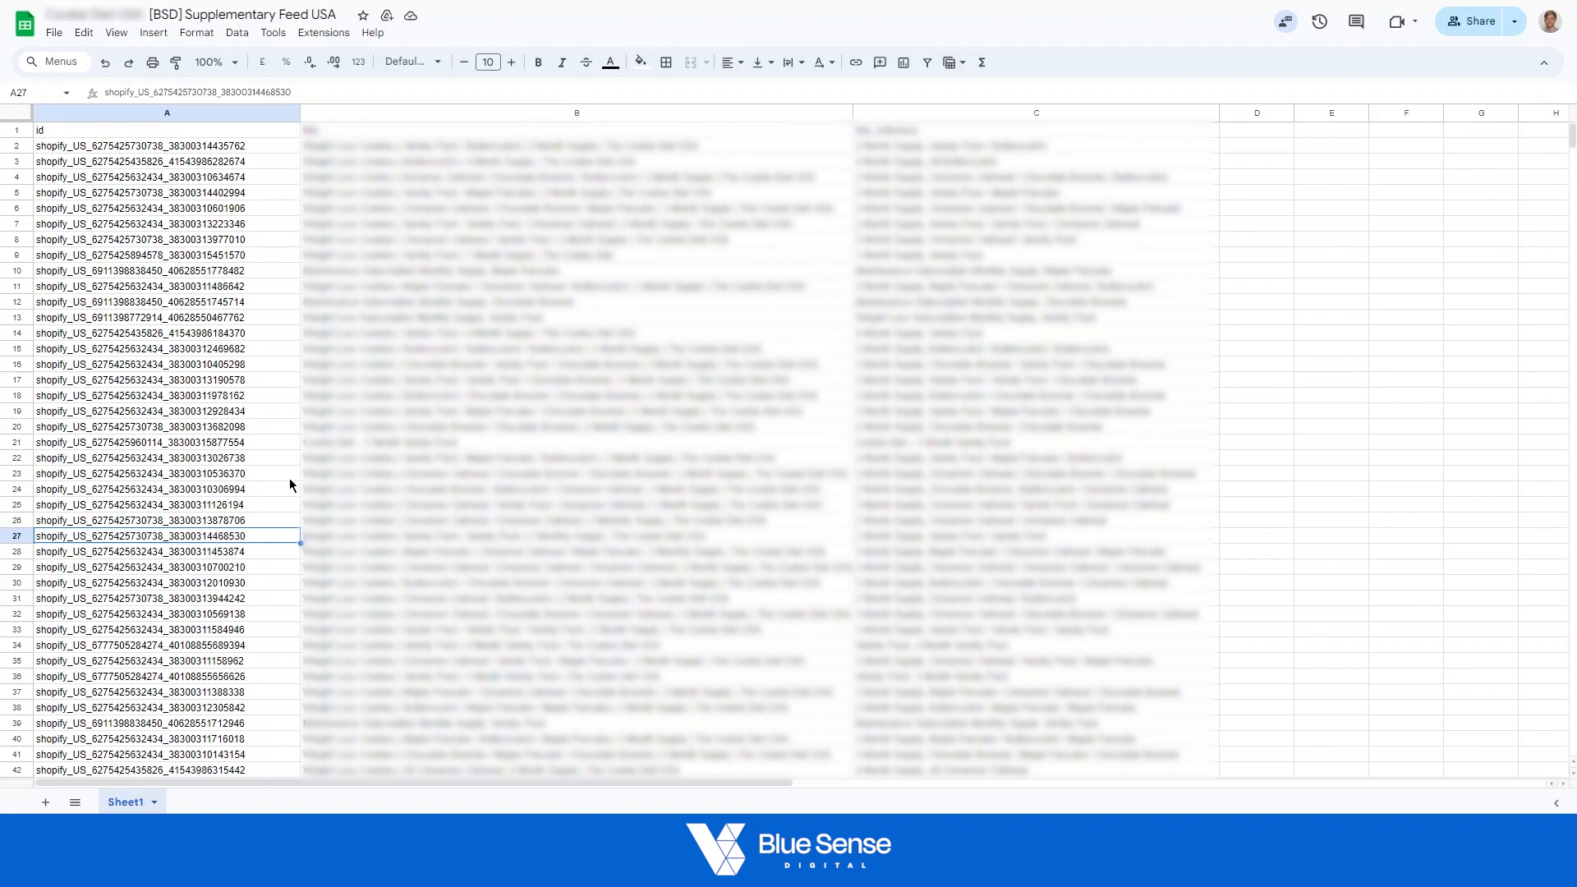
# - Examine the title and title_reference columns of the supplementary feed sheet
pyautogui.click(355, 133)
pyautogui.click(892, 133)
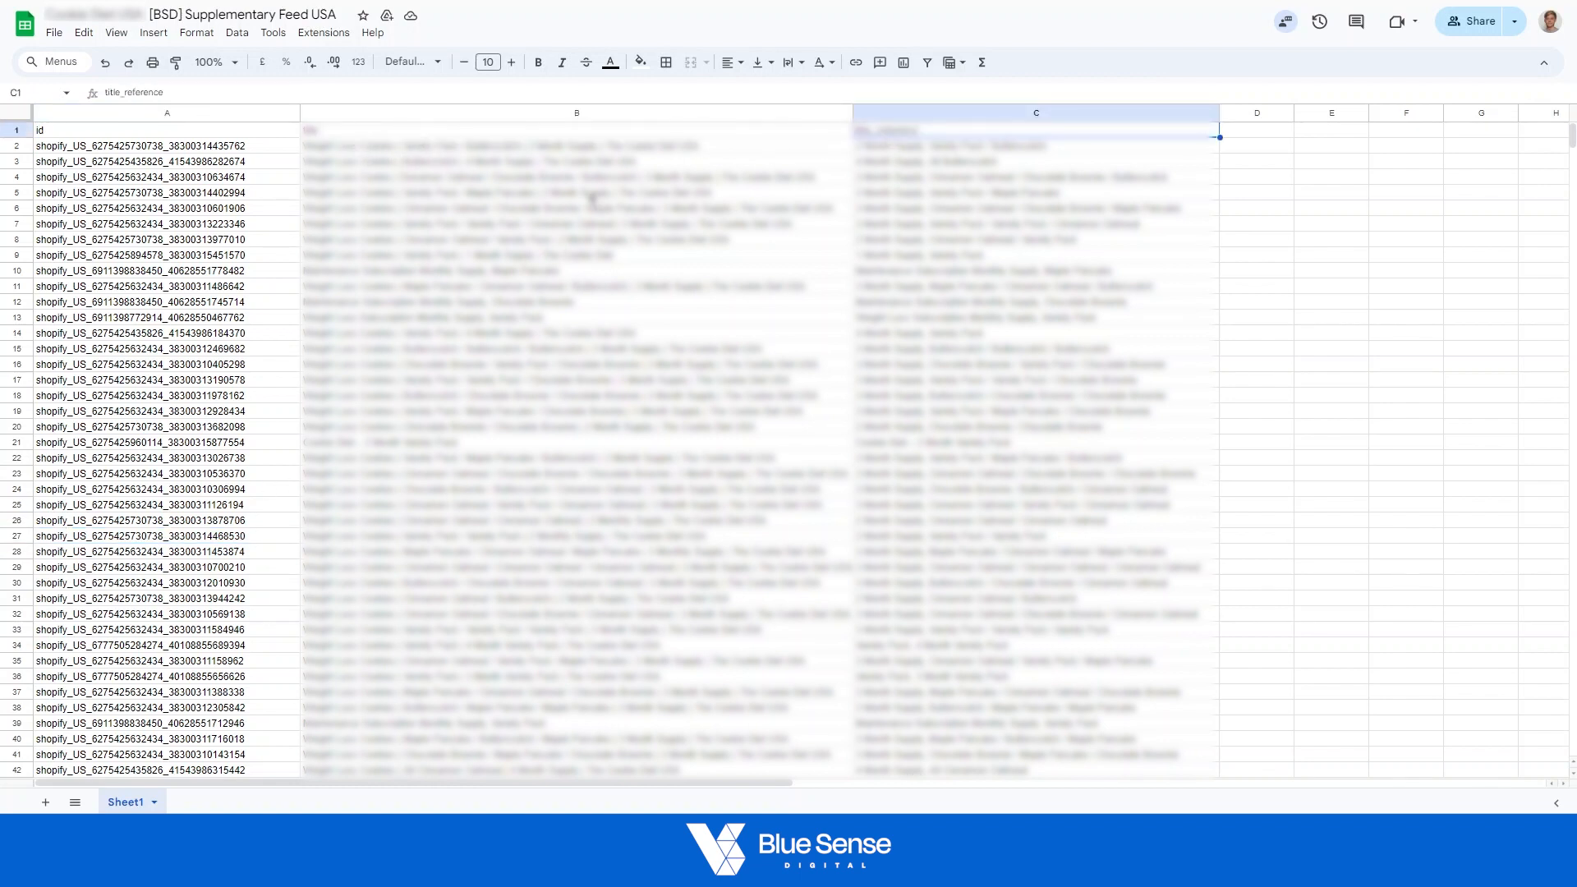
pyautogui.press('Left')
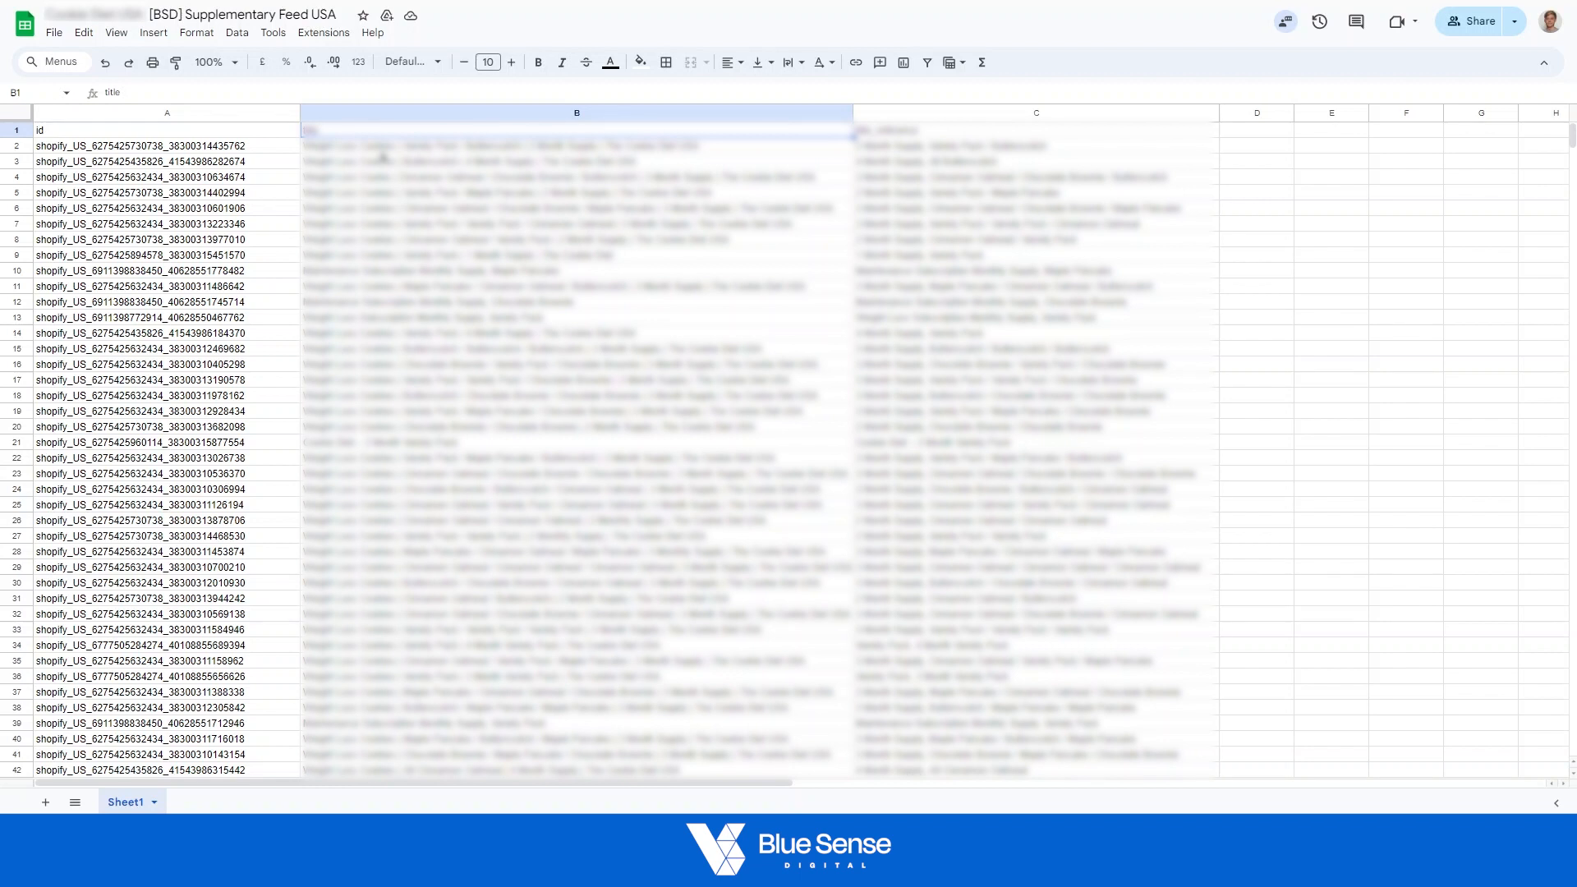
pyautogui.moveTo(383, 150); pyautogui.dragTo(386, 630)
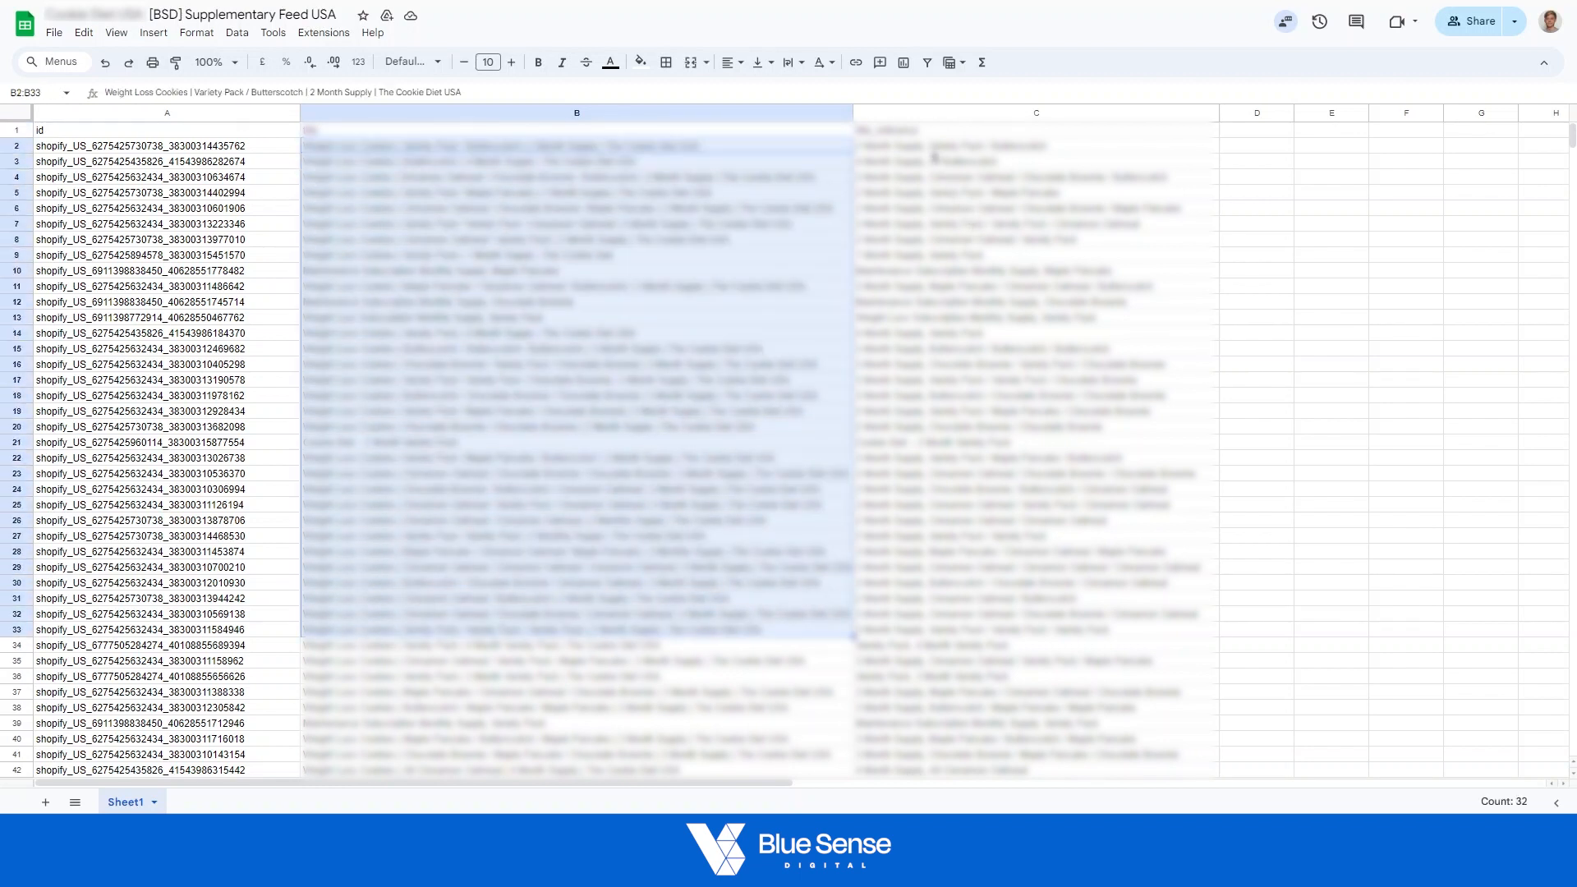
pyautogui.click(986, 349)
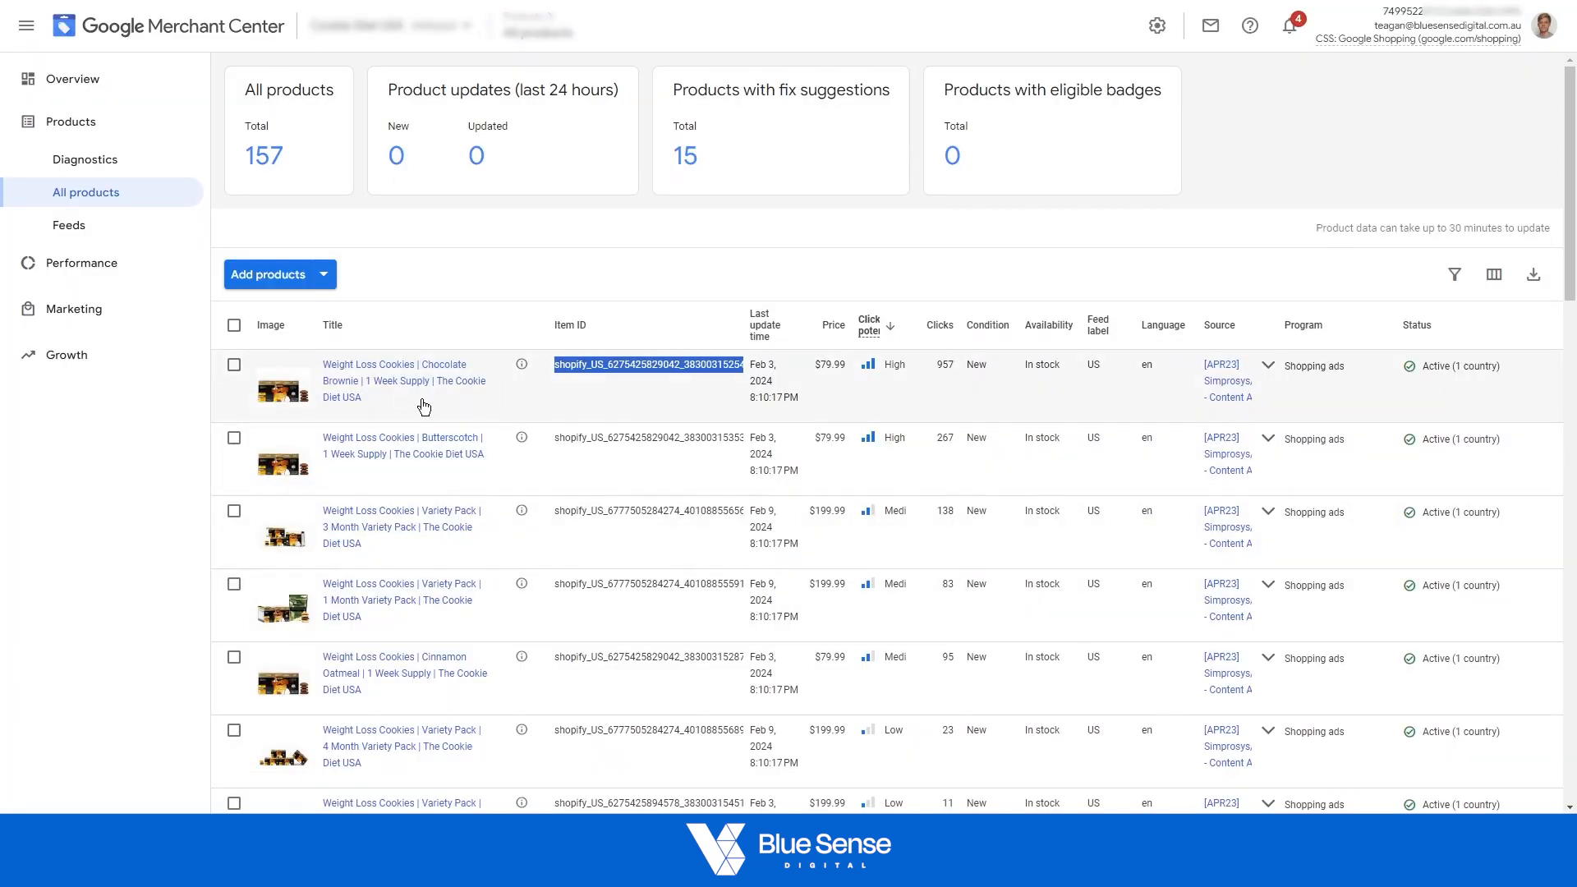
# - In Merchant Center, open the Chocolate Brownie 1 Week Supply product and examine its final attributes and raw feed attributes
pyautogui.click(404, 381)
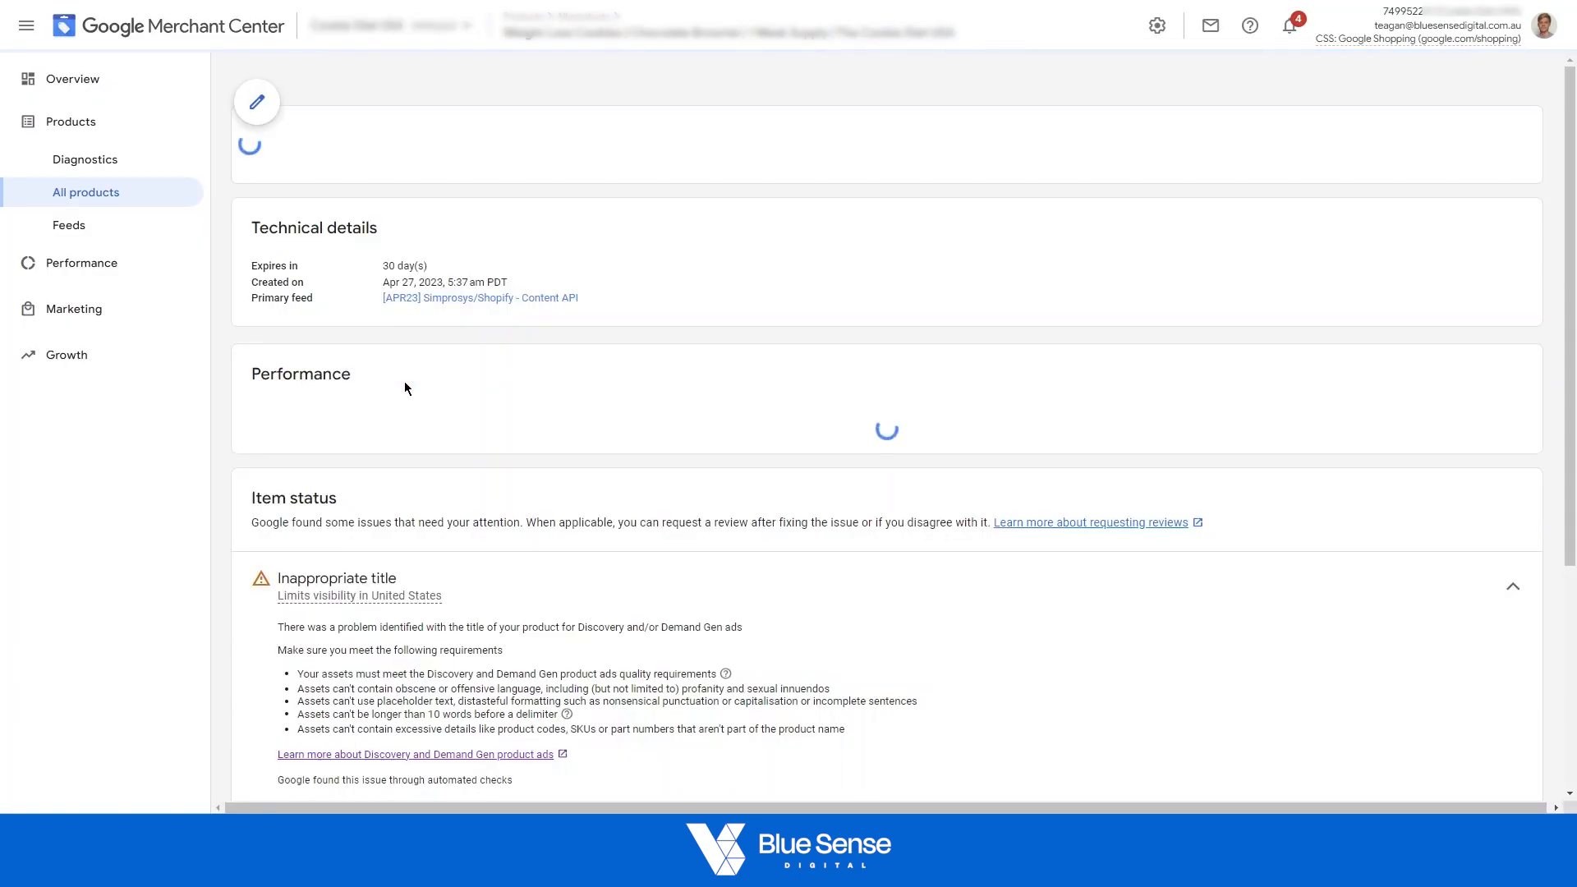
pyautogui.scroll(-6, 404, 381)
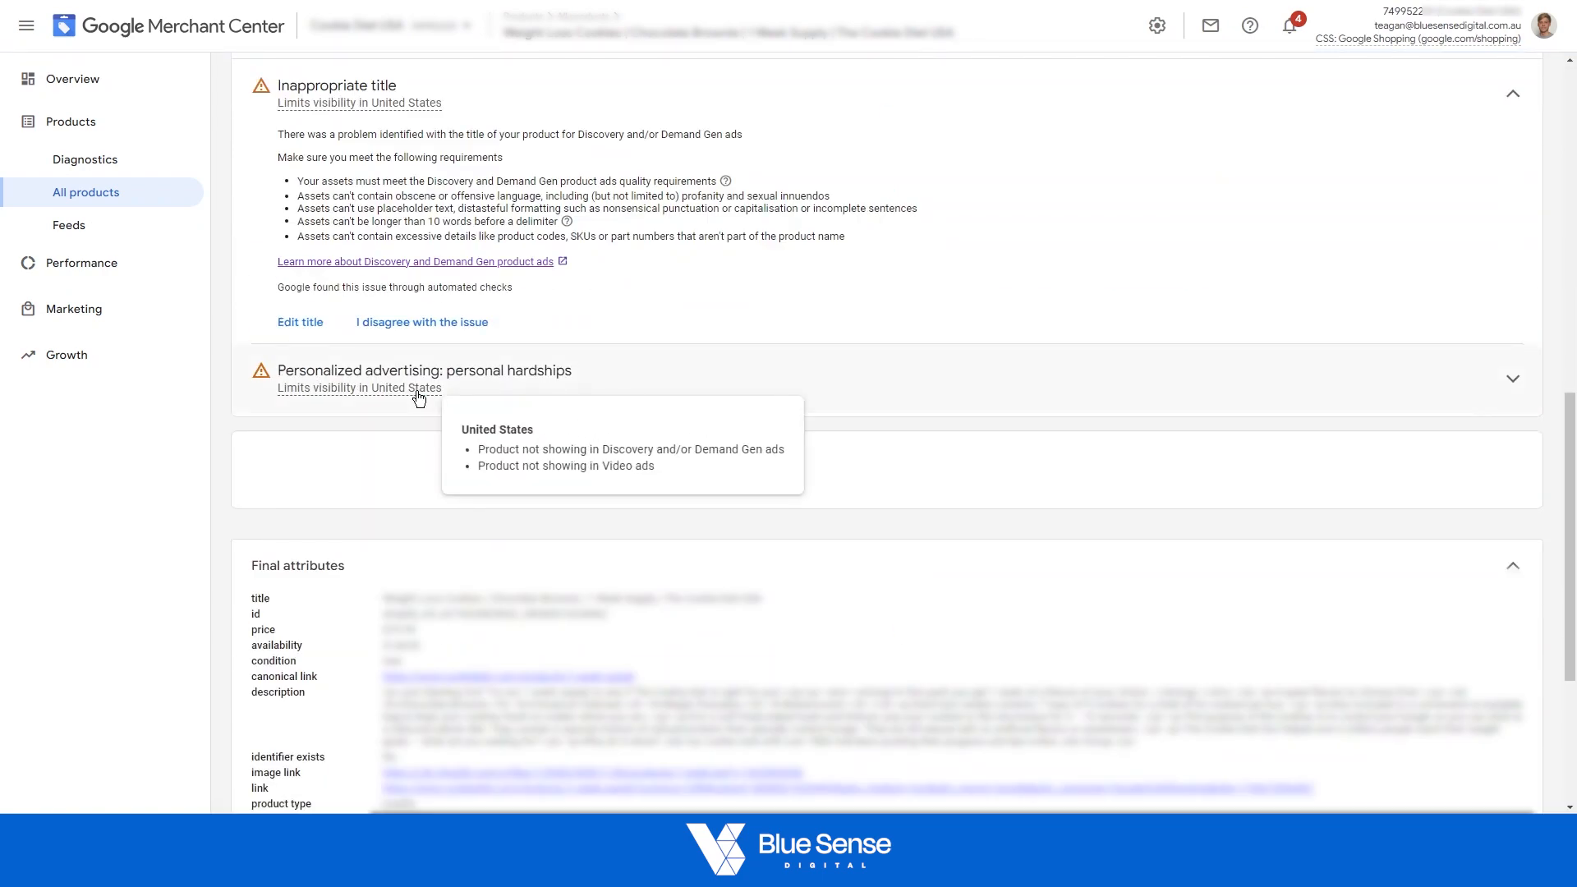
pyautogui.scroll(-2, 415, 392)
pyautogui.scroll(-5, 409, 391)
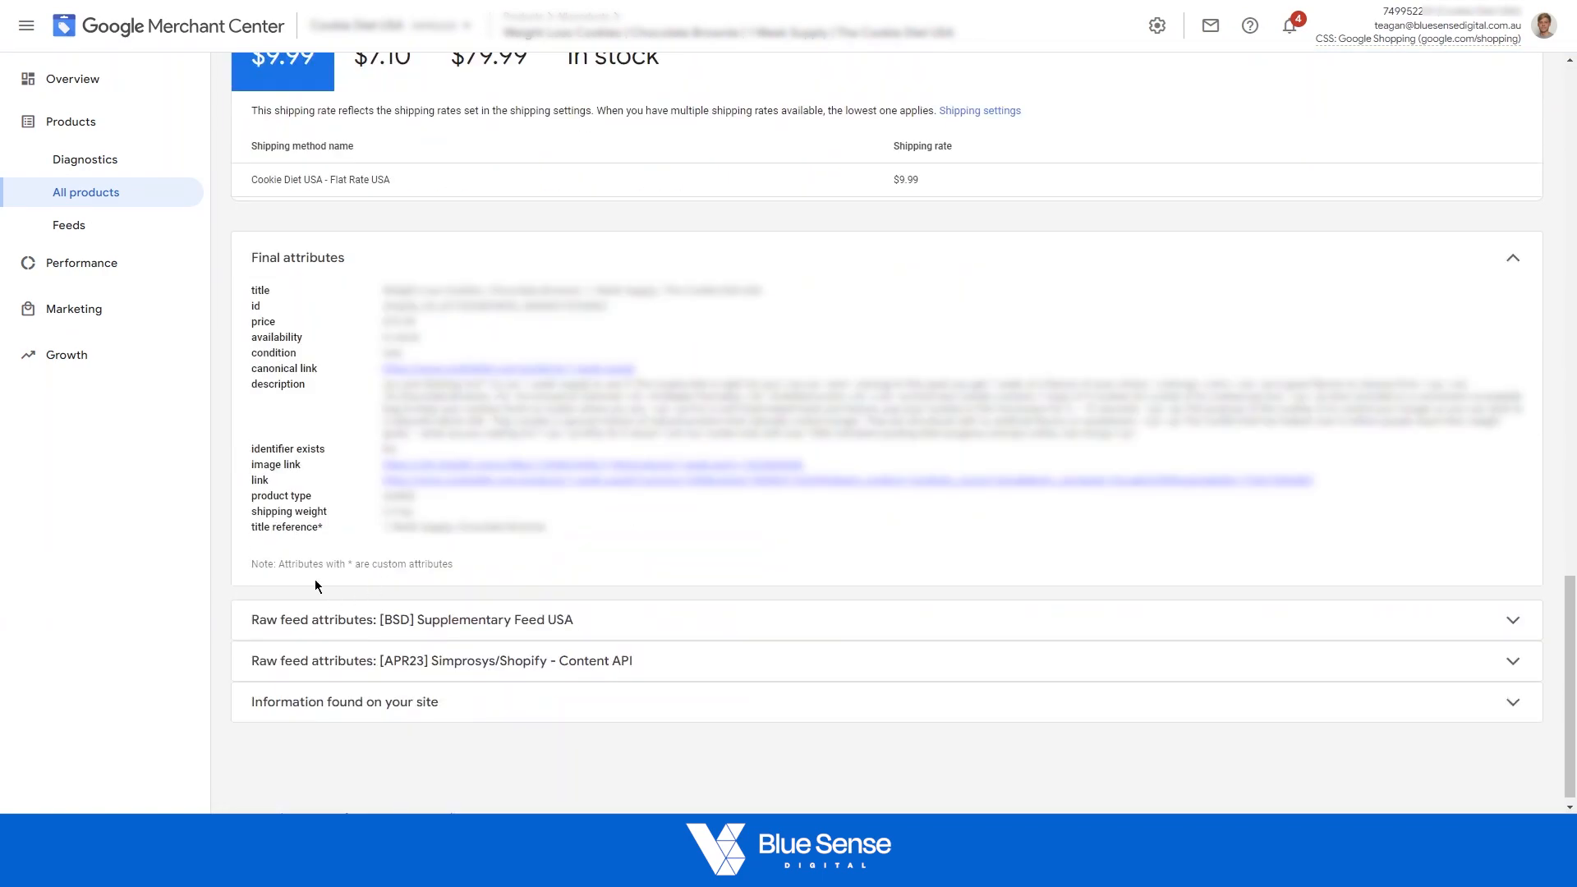
pyautogui.tripleClick(260, 467)
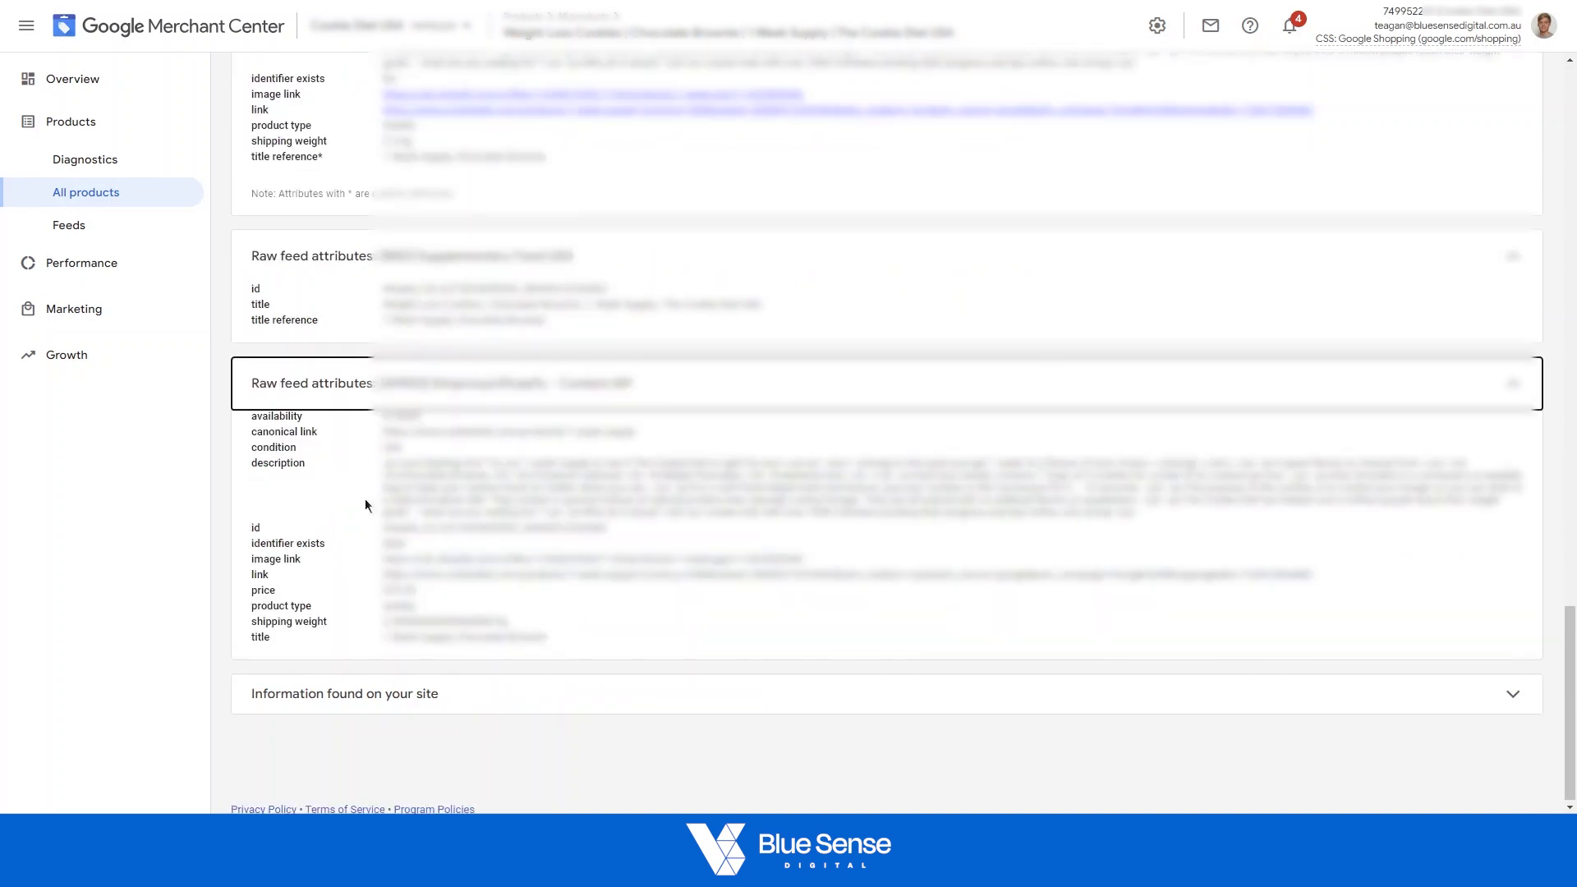
pyautogui.click(355, 379)
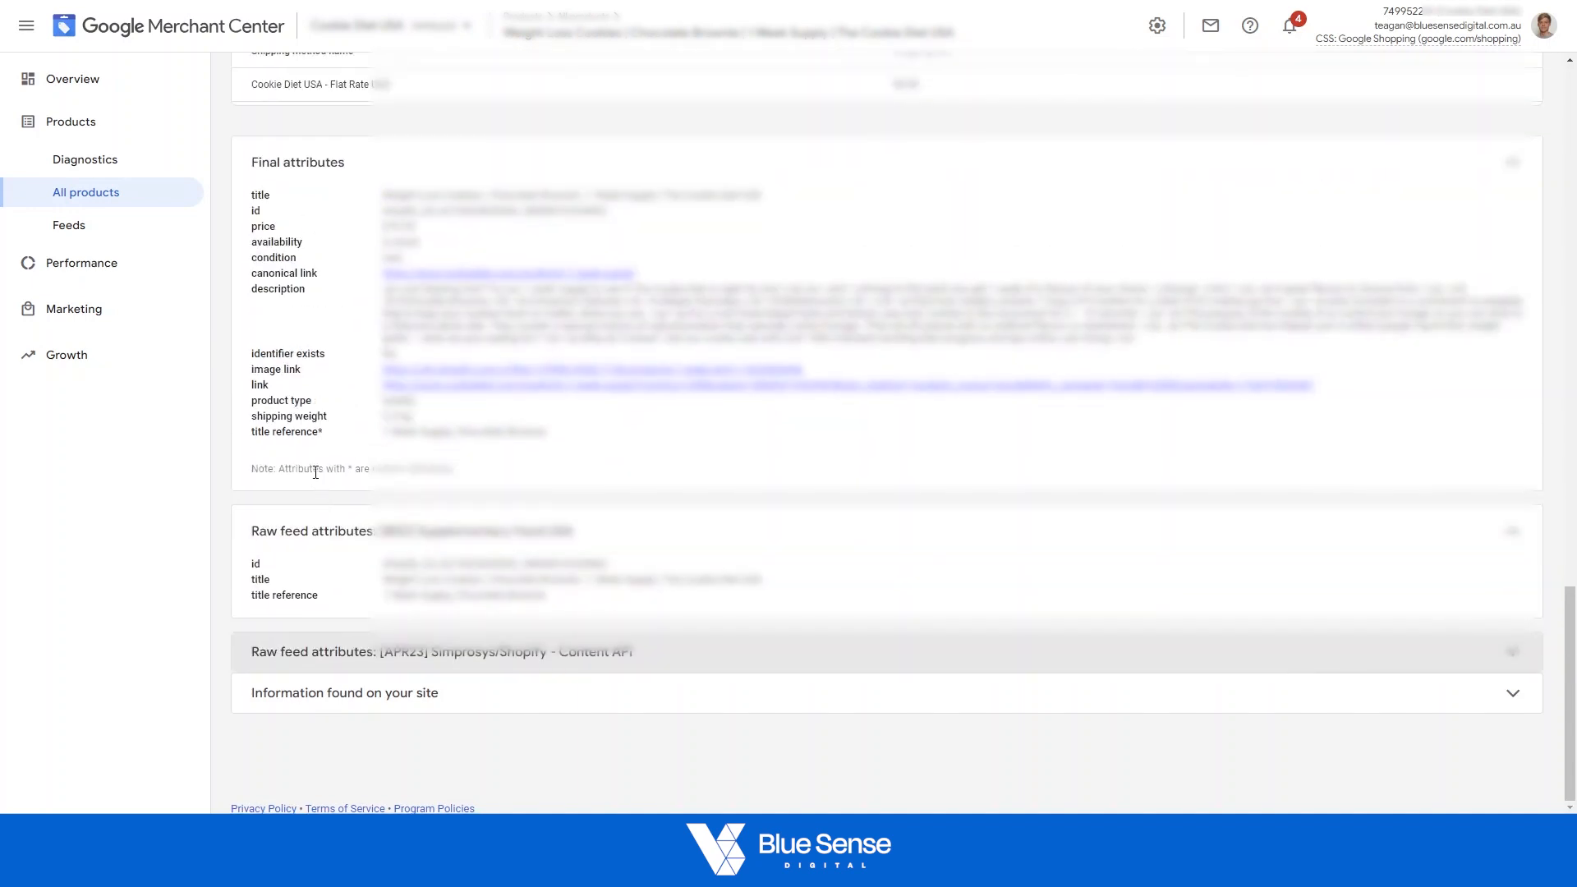
# - Copy the attribute name "image link" from the final attributes into cell D1 of the supplementary feed sheet and widen column D
pyautogui.tripleClick(279, 371)
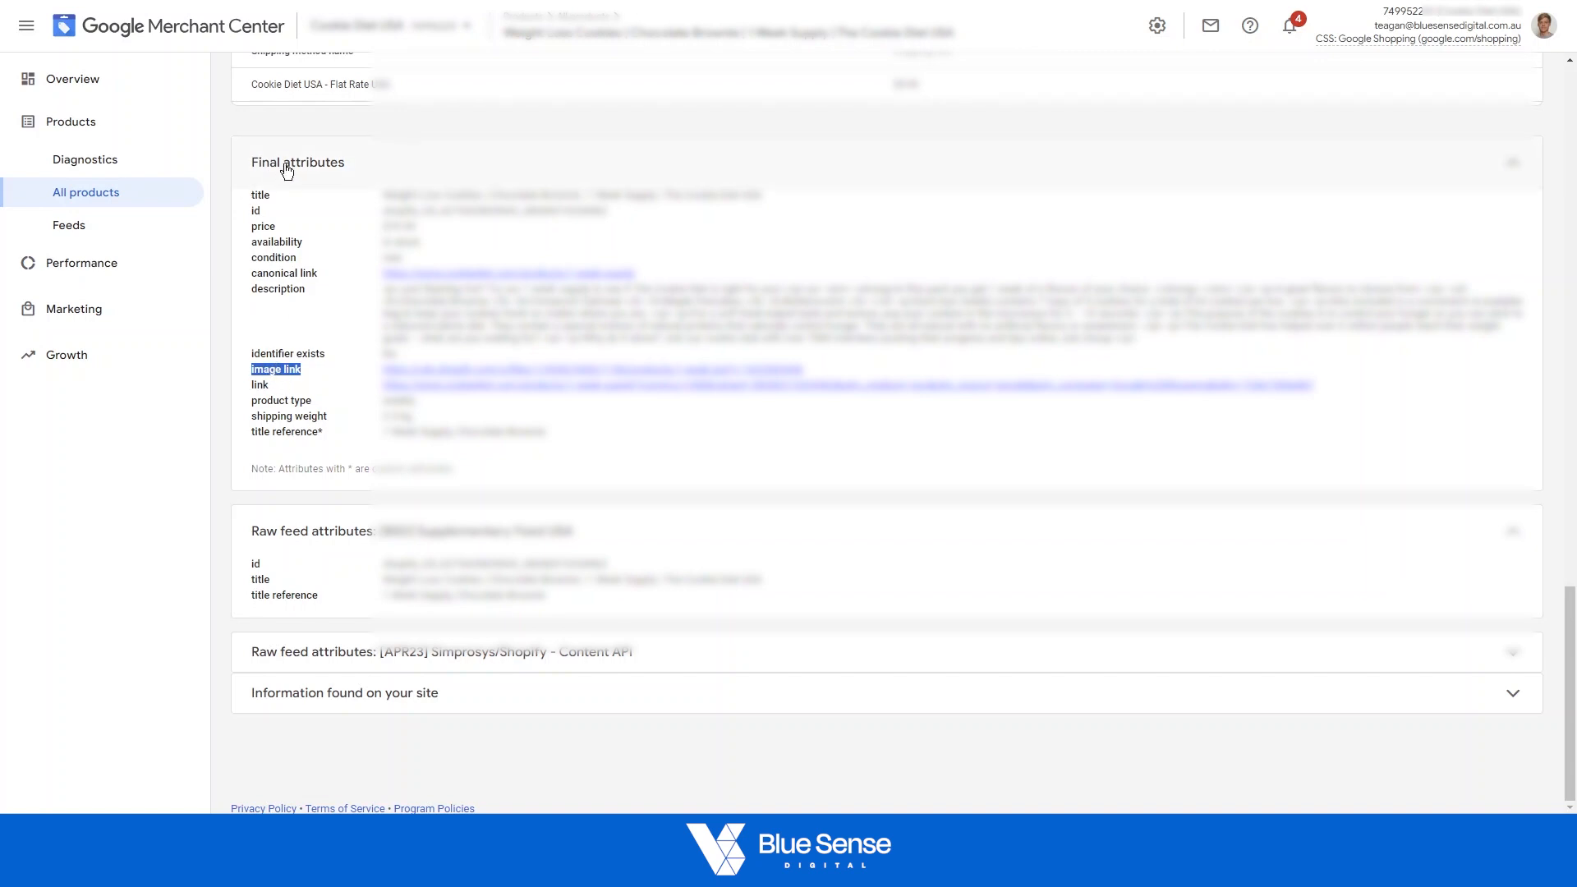
pyautogui.click(283, 368)
pyautogui.tripleClick(273, 370)
pyautogui.hotkey('ctrl', 'c')
pyautogui.hotkey('alt', 'Tab')
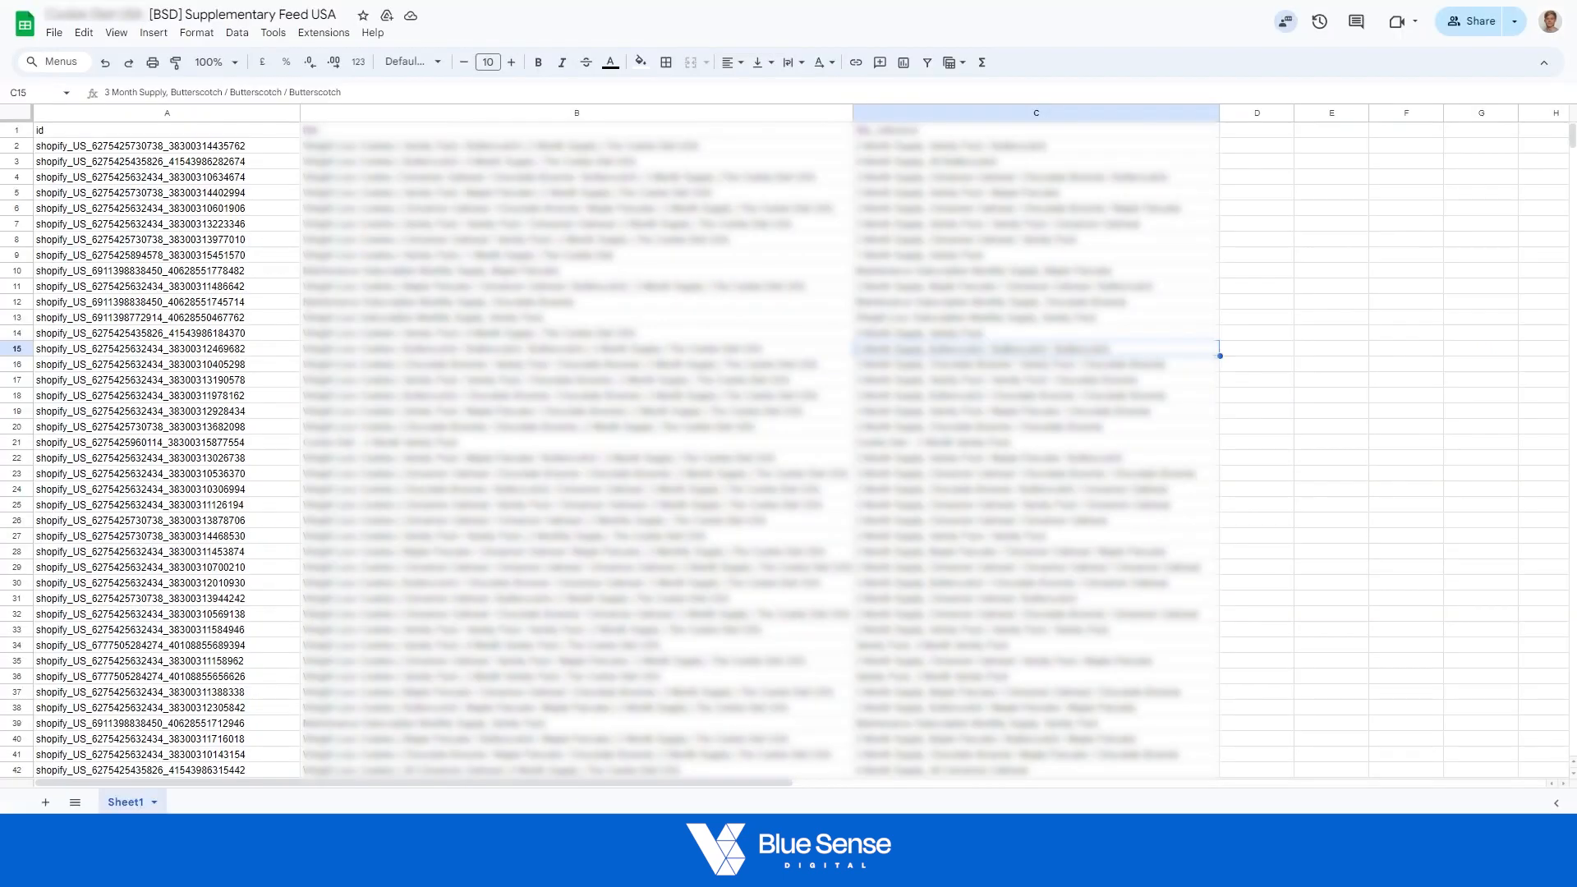
pyautogui.click(1241, 135)
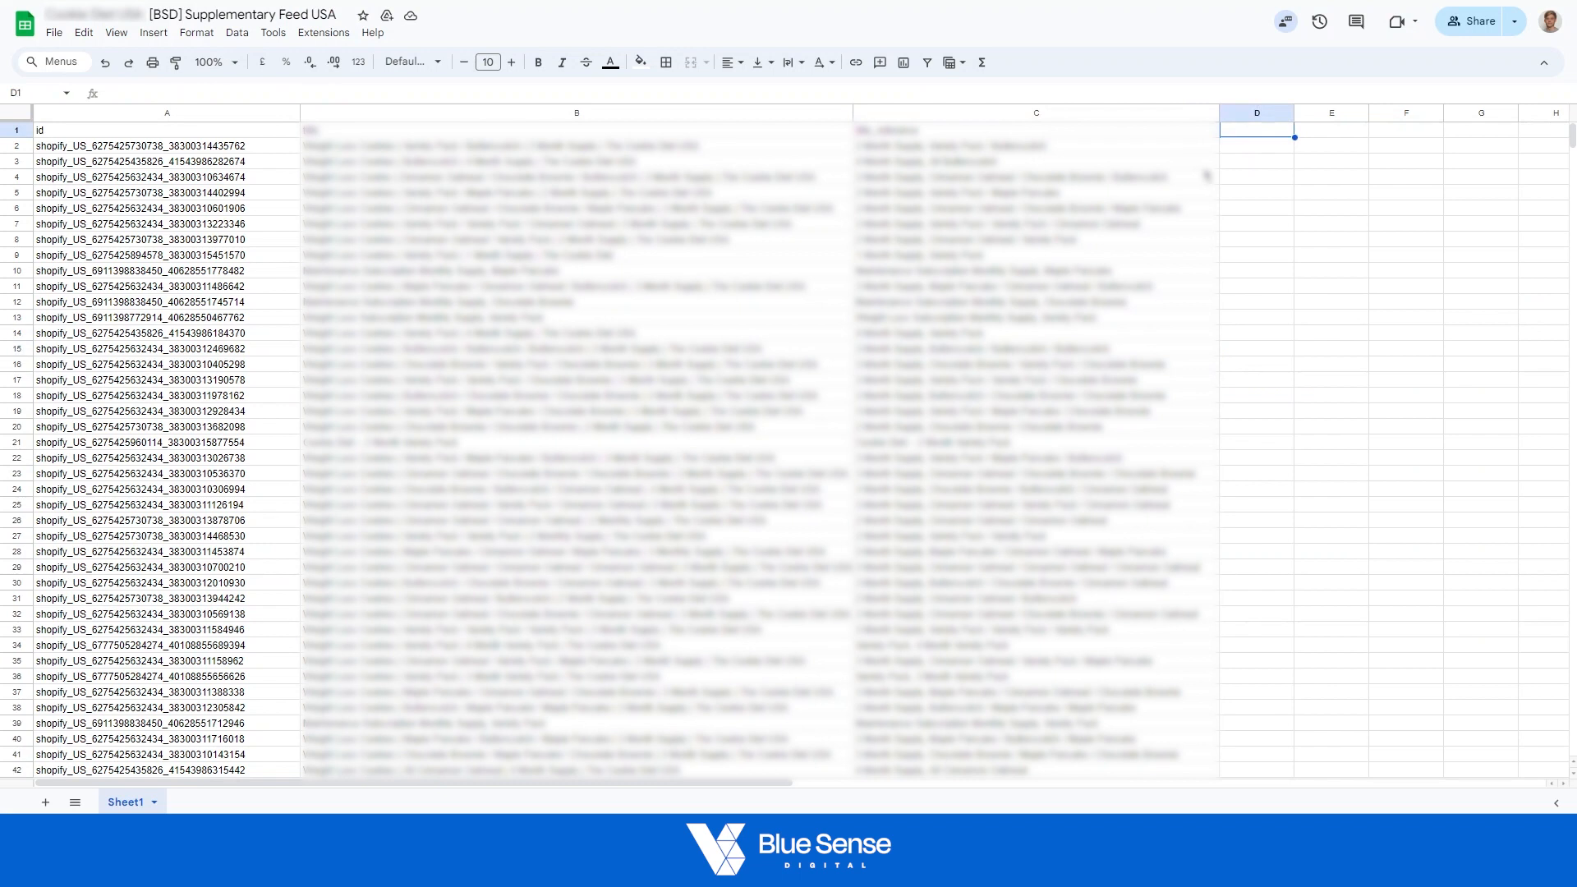
pyautogui.hotkey('ctrl', 'v')
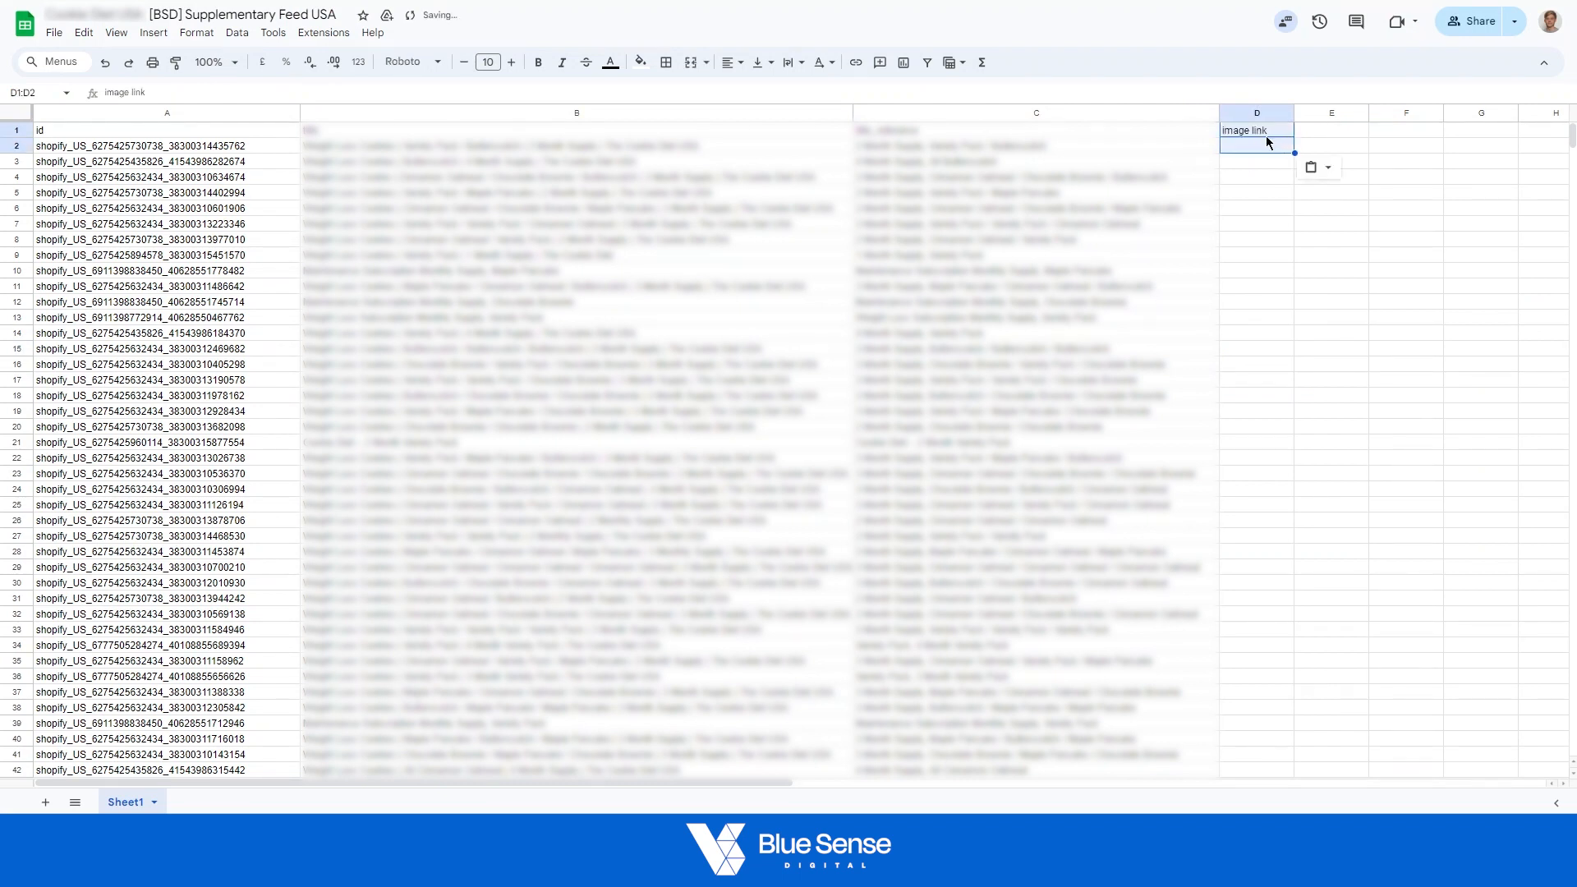
pyautogui.click(1265, 253)
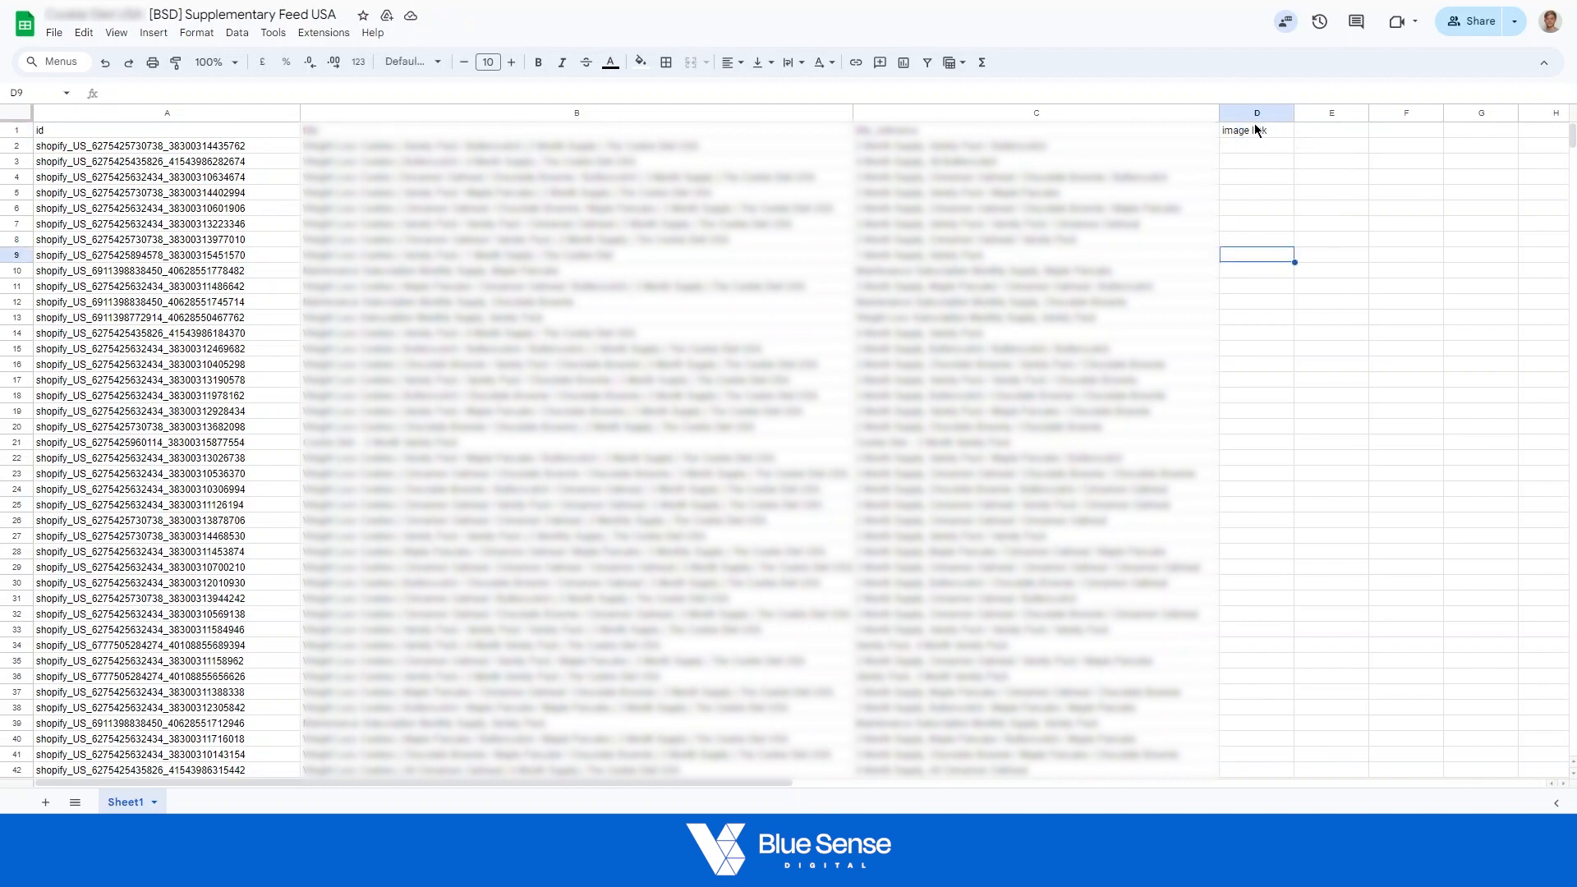
pyautogui.moveTo(1294, 113); pyautogui.dragTo(1356, 113)
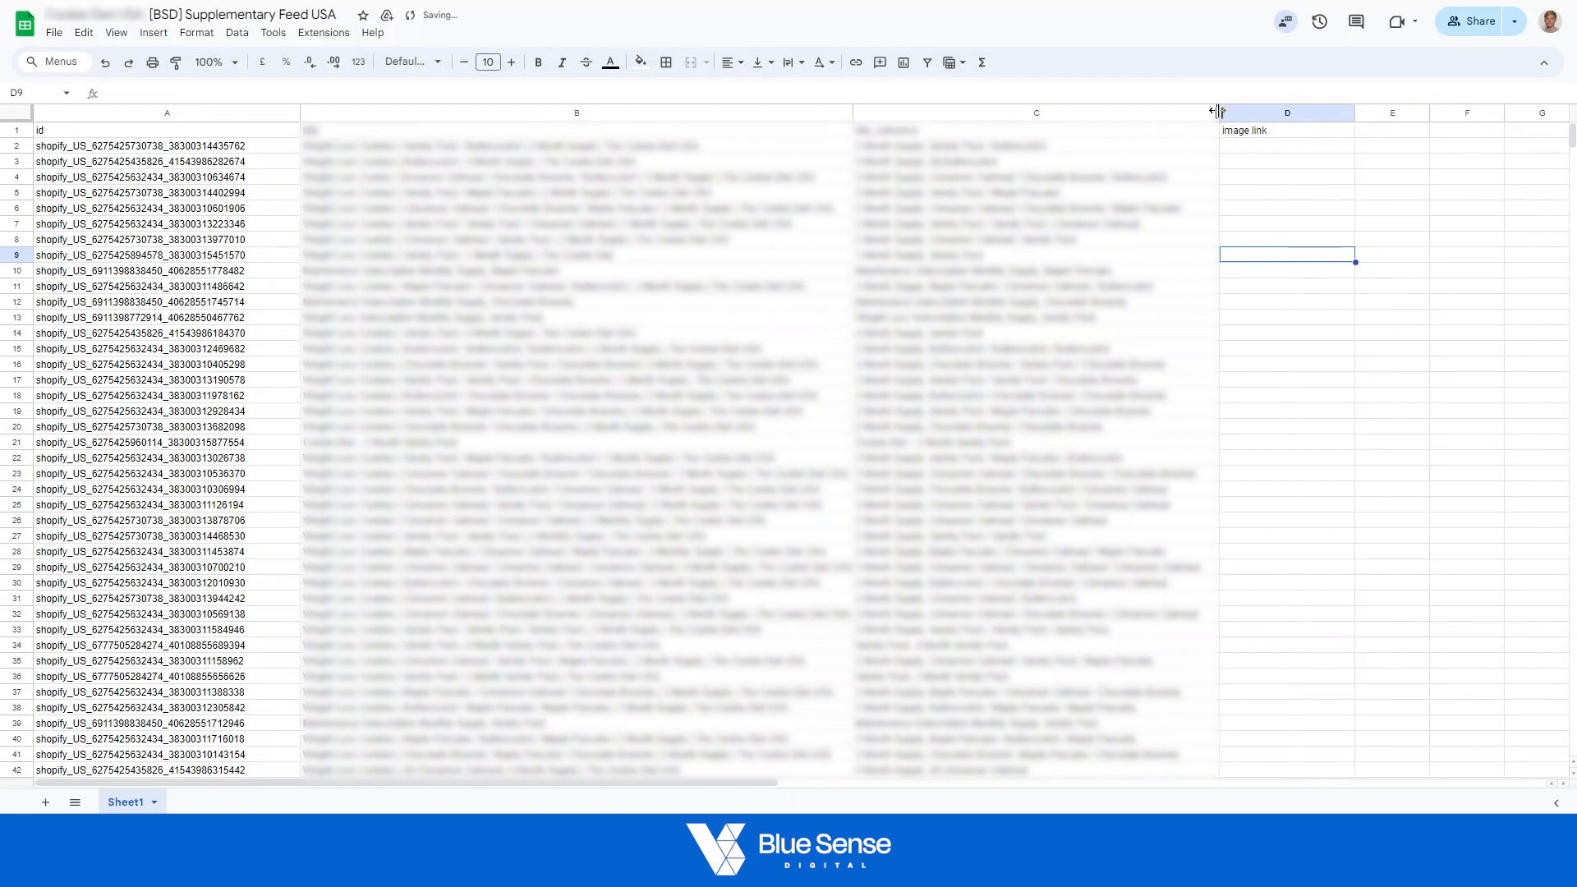
# - Narrow columns A, B and C of the supplementary feed sheet and check the empty cells below the image link header
pyautogui.moveTo(1220, 113); pyautogui.dragTo(256, 112)
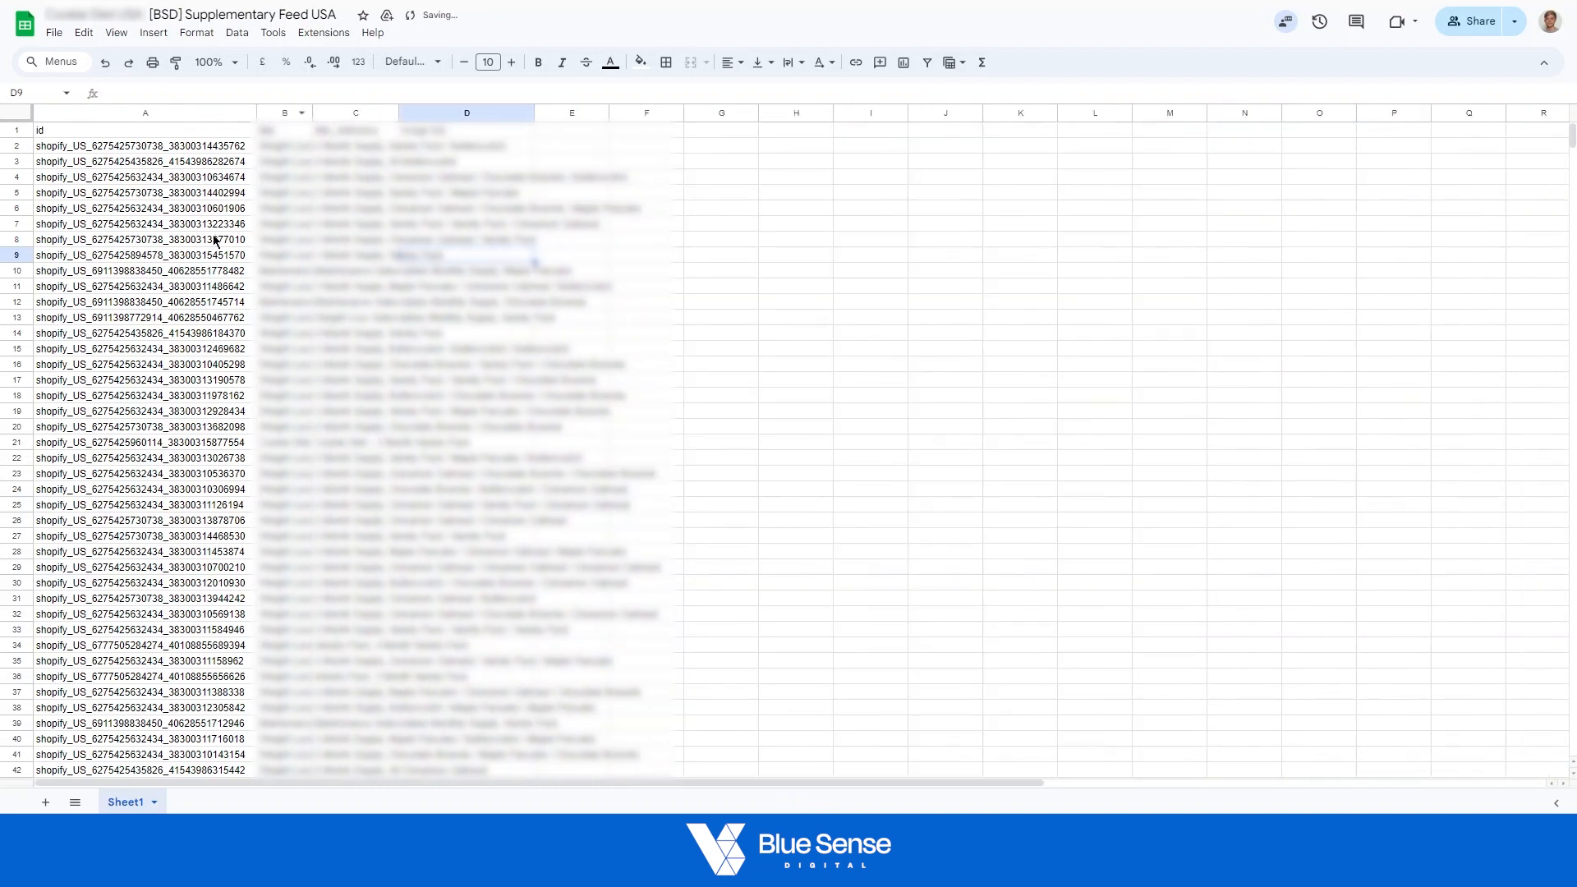
pyautogui.click(694, 288)
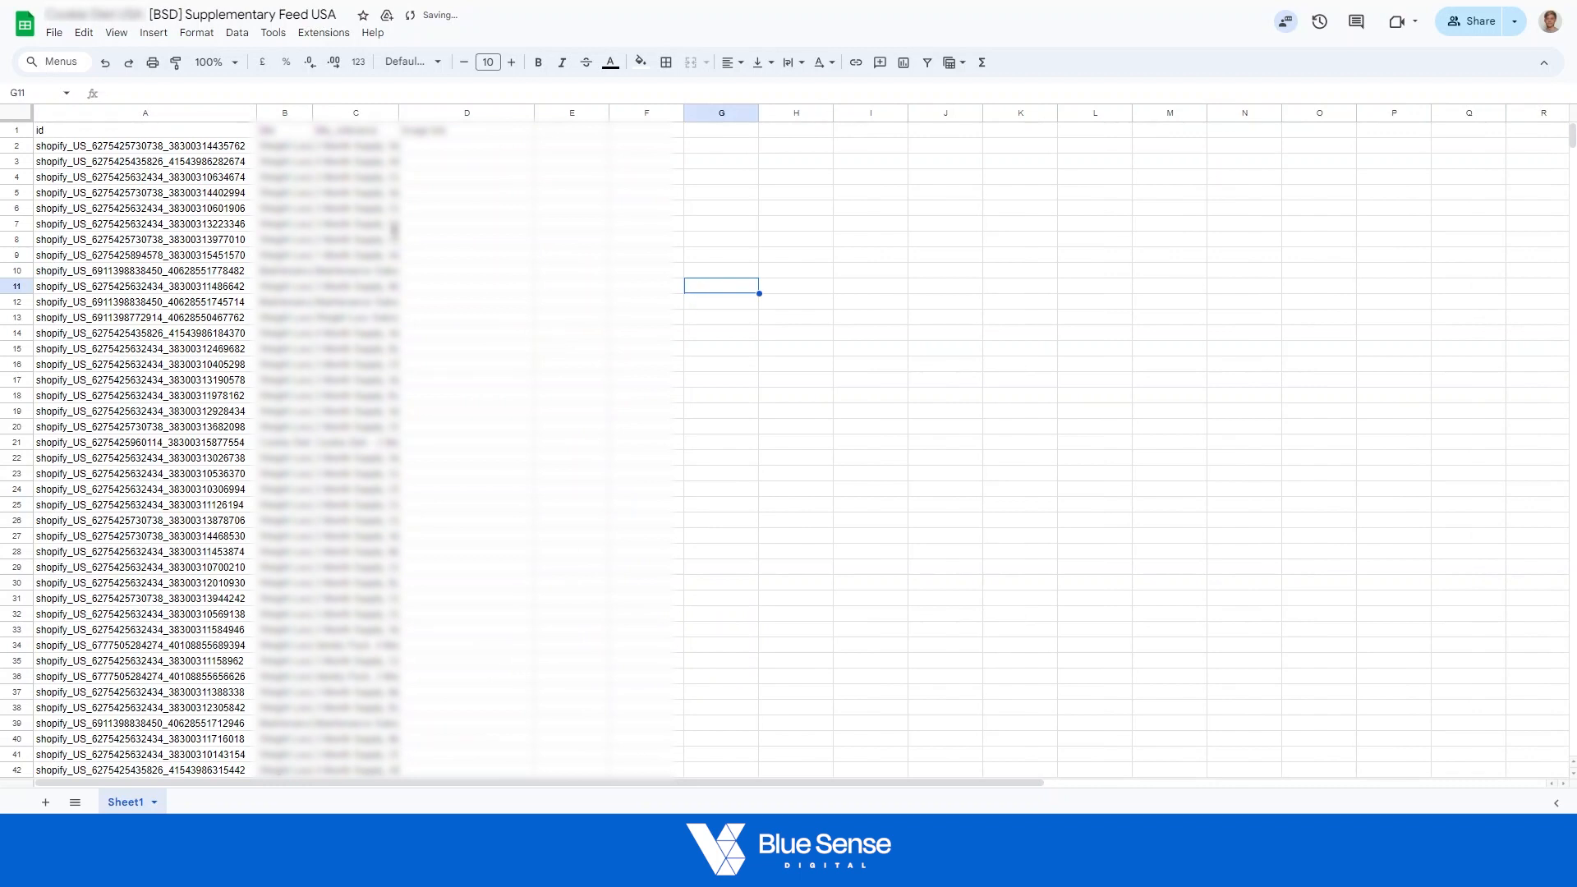
pyautogui.moveTo(455, 148); pyautogui.dragTo(493, 705)
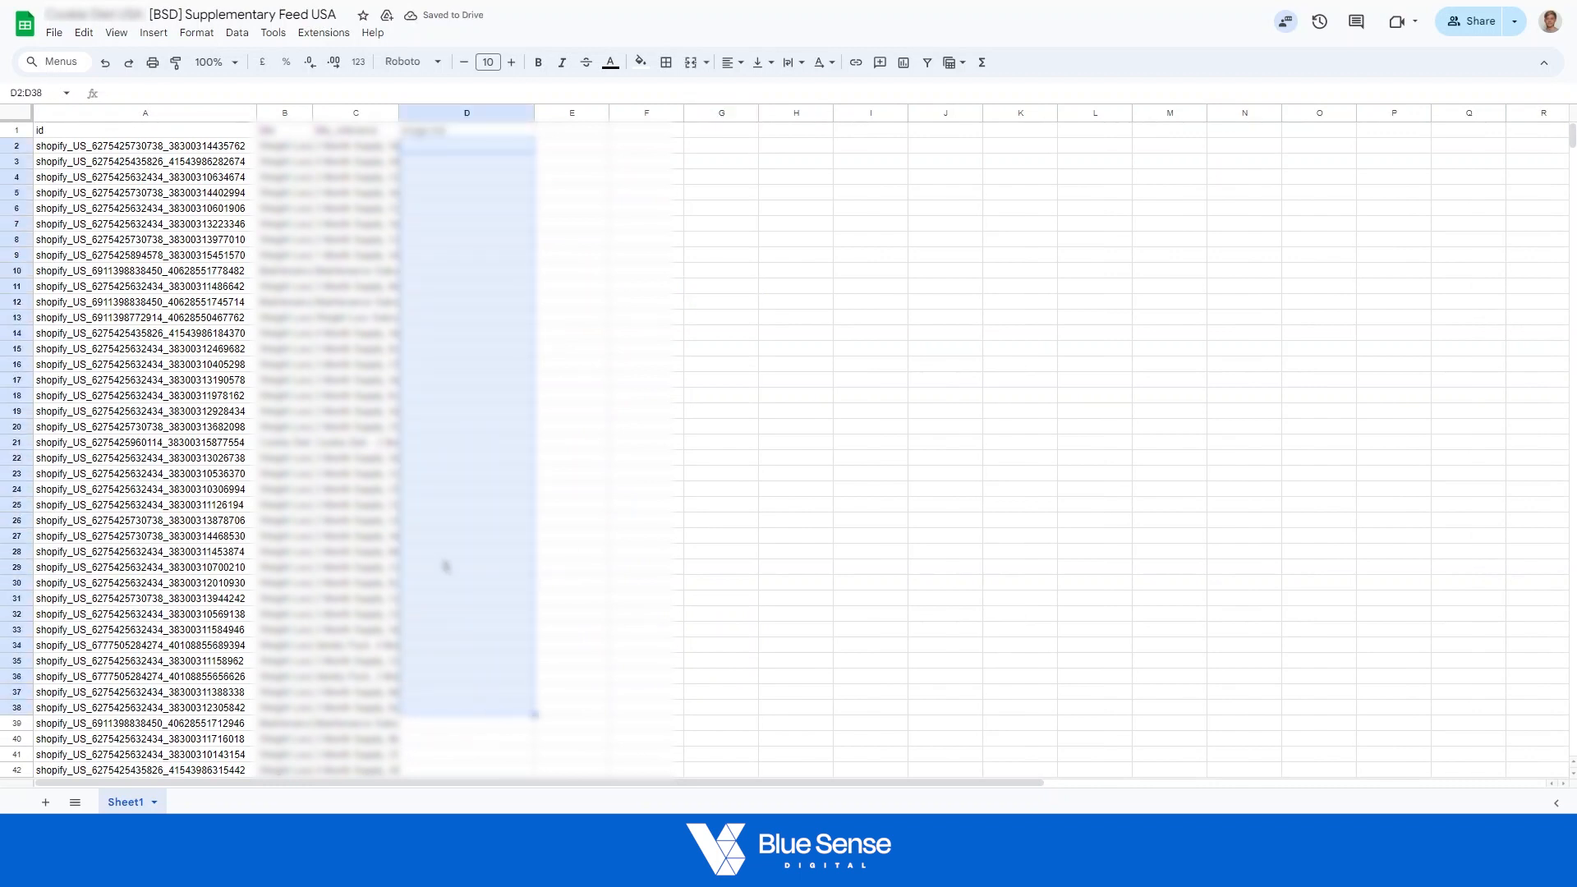
pyautogui.scroll(-1, 452, 386)
pyautogui.scroll(1, 426, 317)
pyautogui.click(620, 289)
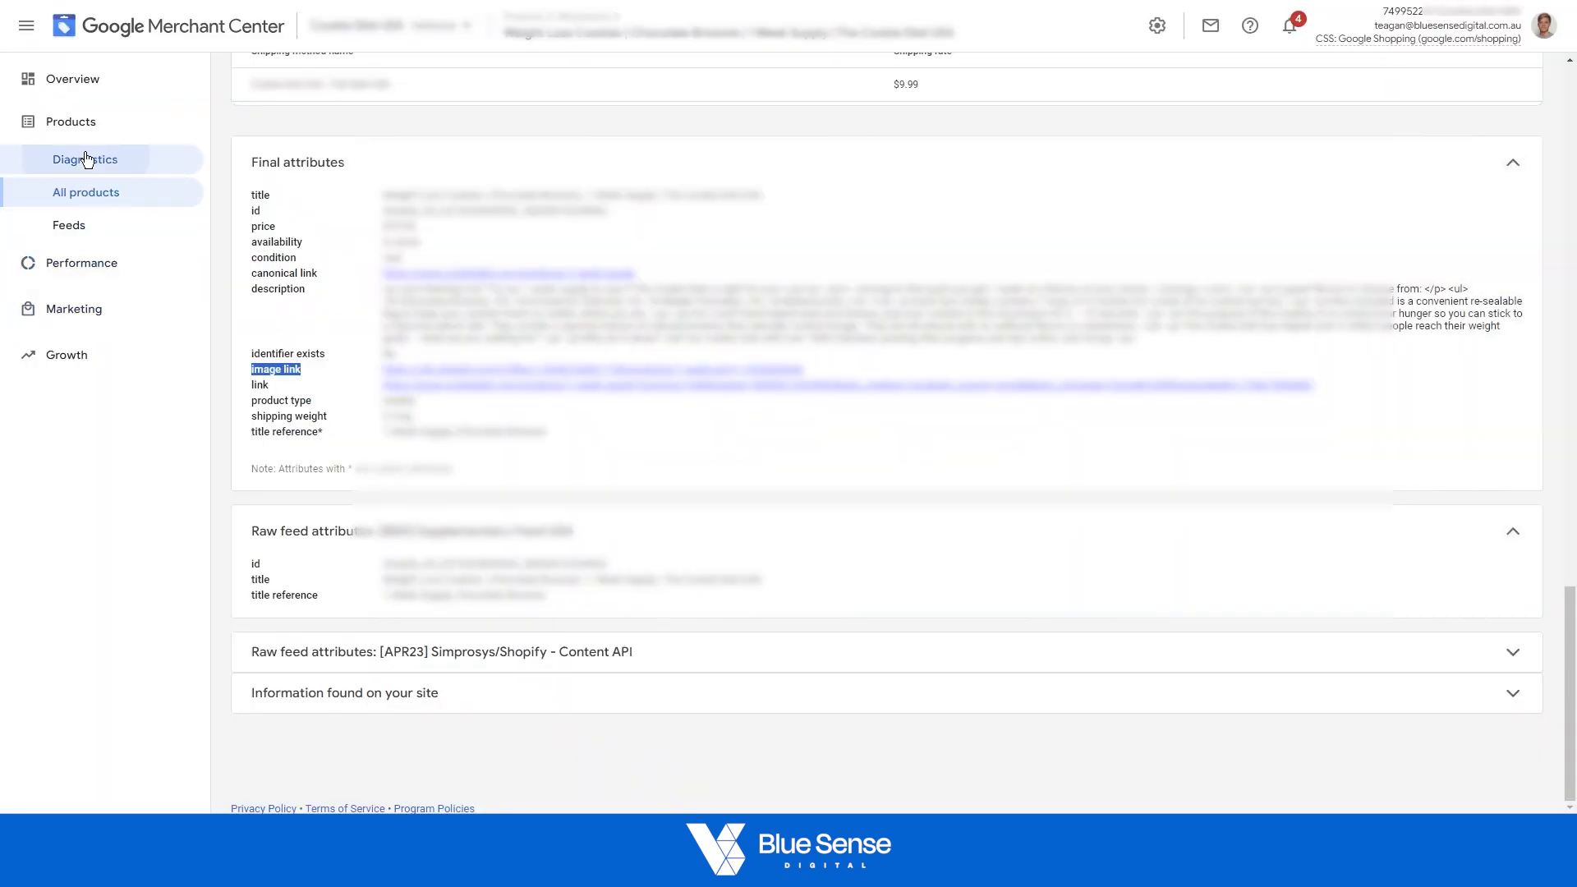
# - In Merchant Center's product diagnostics, open the example items for the issue "Promotional overlay on image [image link]"
pyautogui.click(87, 159)
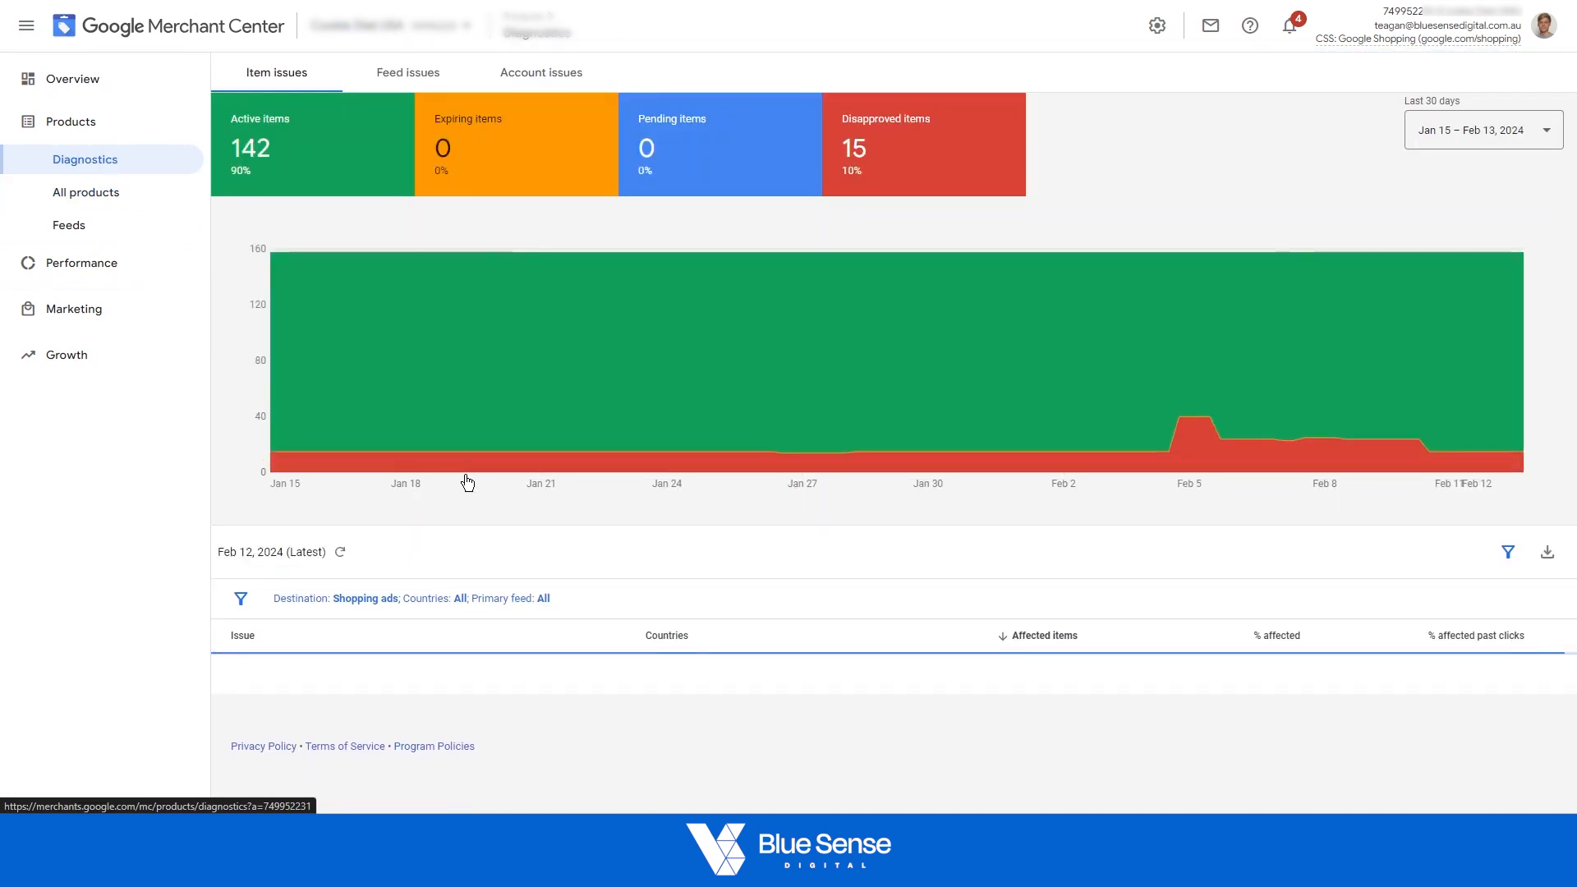
pyautogui.scroll(-1, 465, 517)
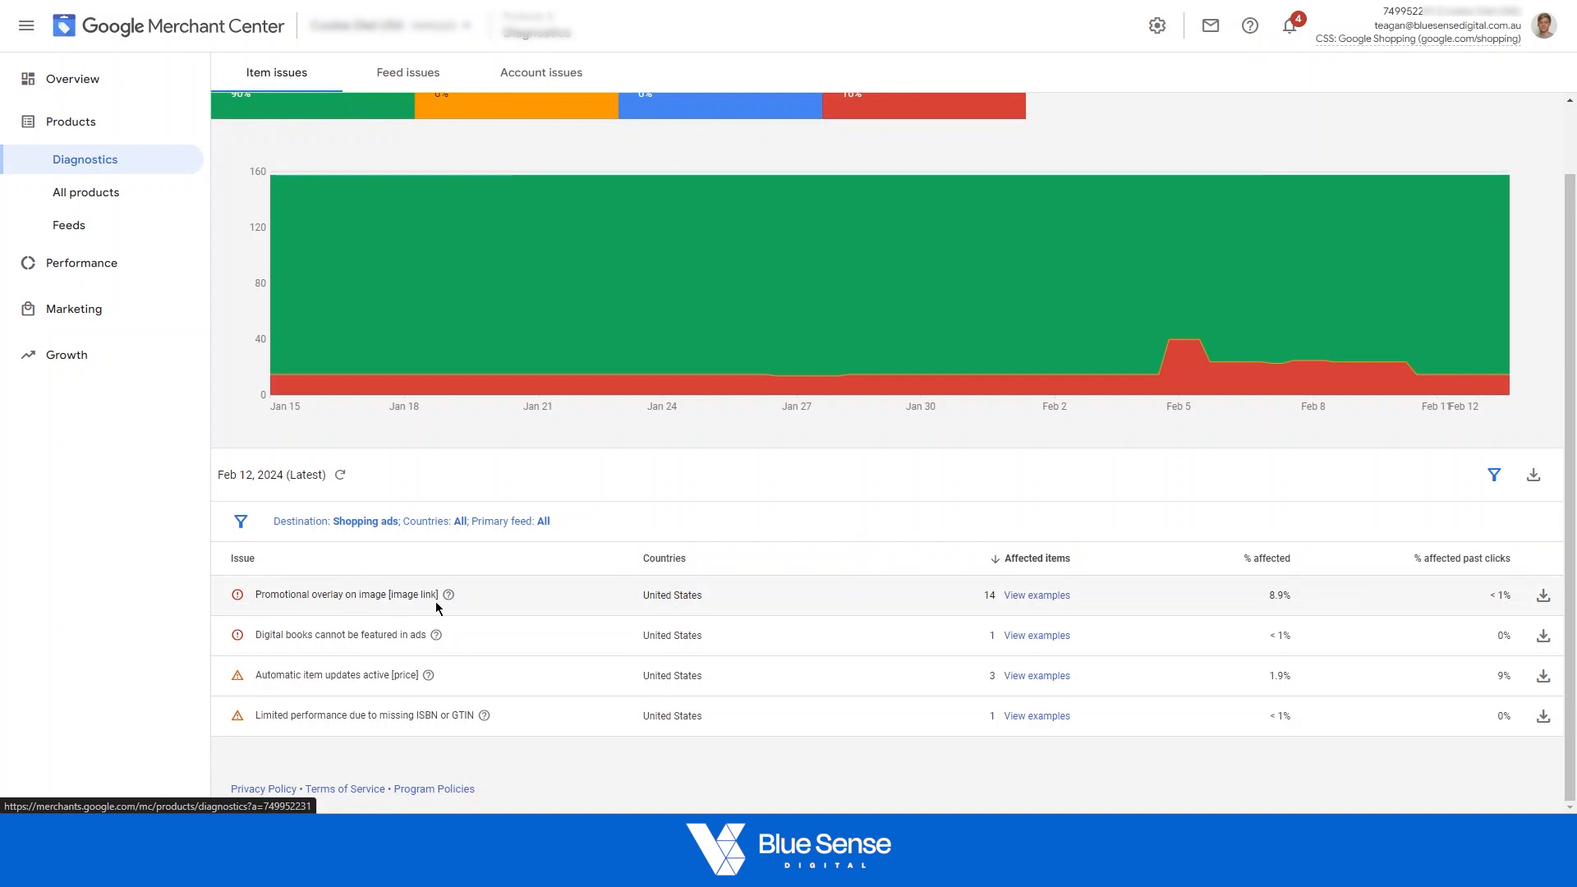
pyautogui.moveTo(329, 597); pyautogui.dragTo(419, 597)
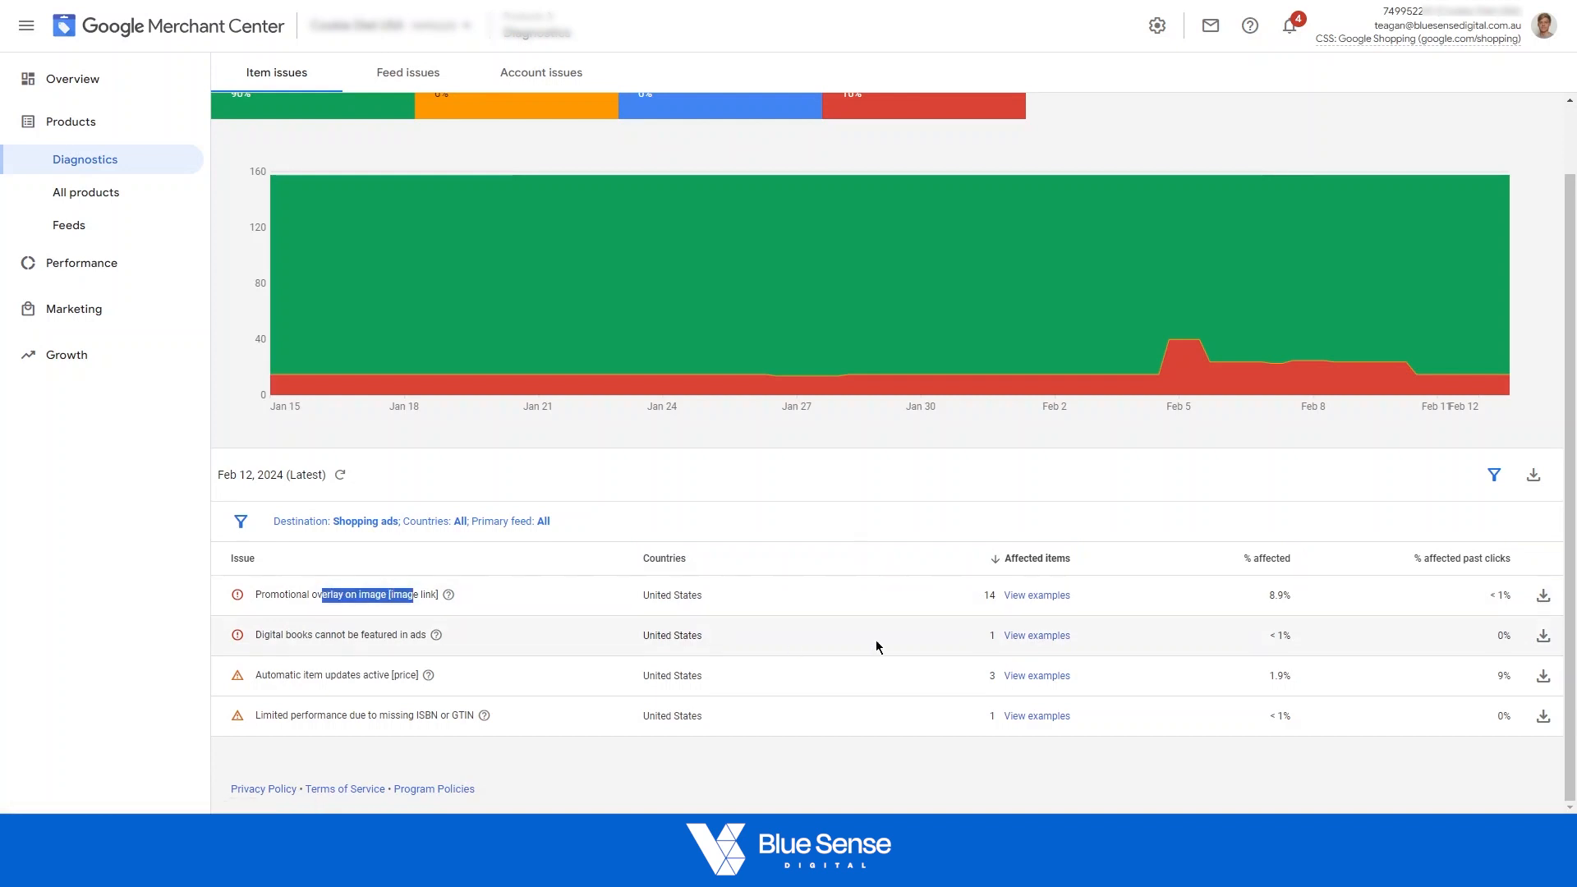
pyautogui.click(1025, 594)
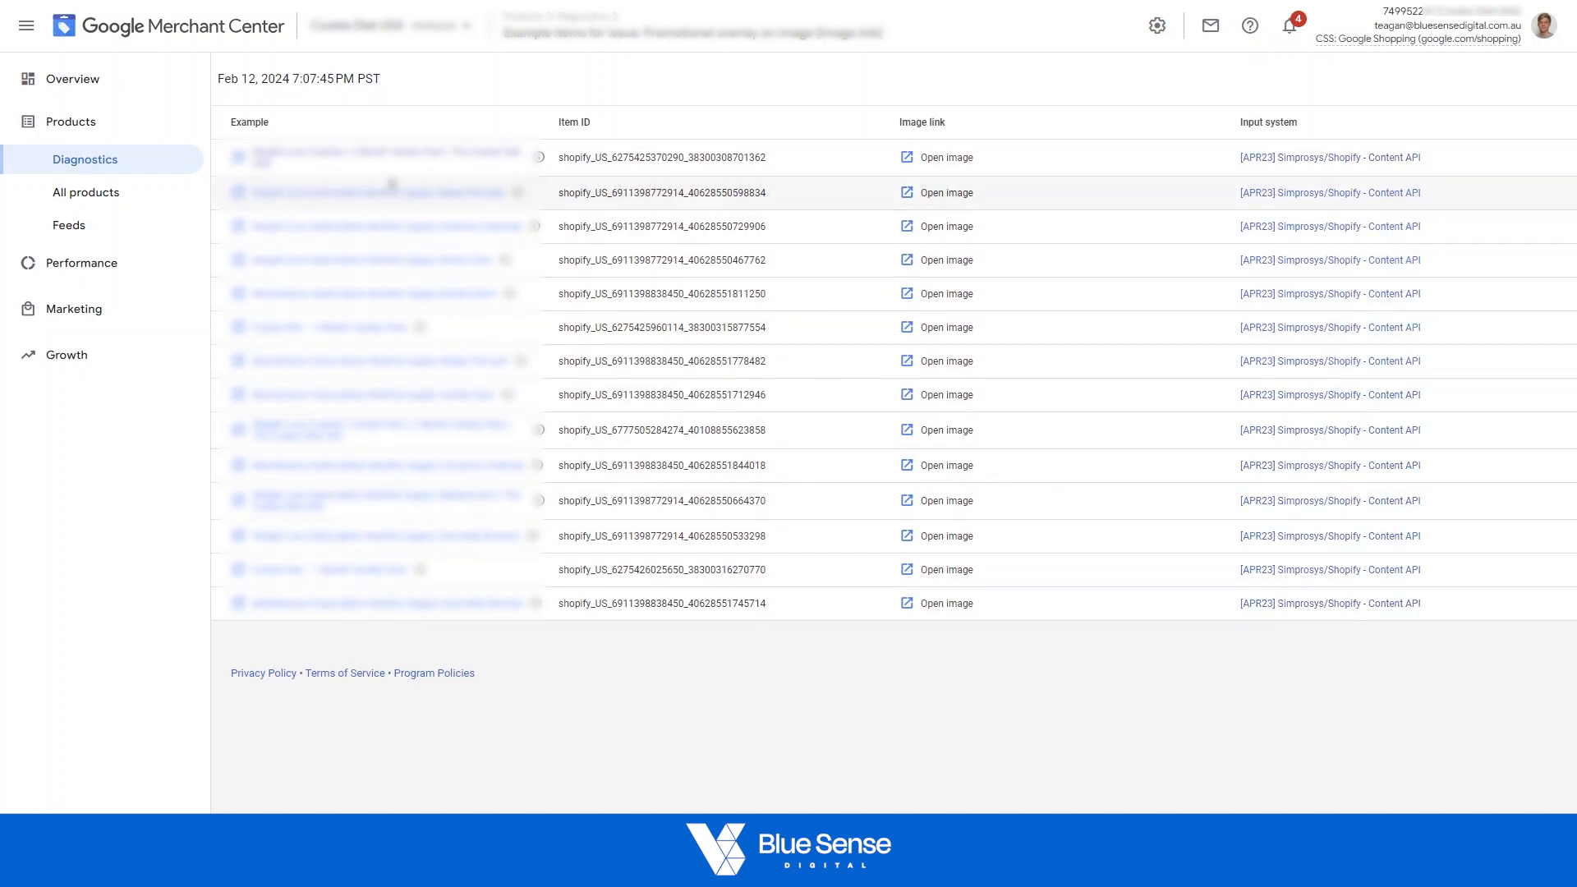
# - Open the first affected product and examine its item status and final attributes
pyautogui.click(385, 158)
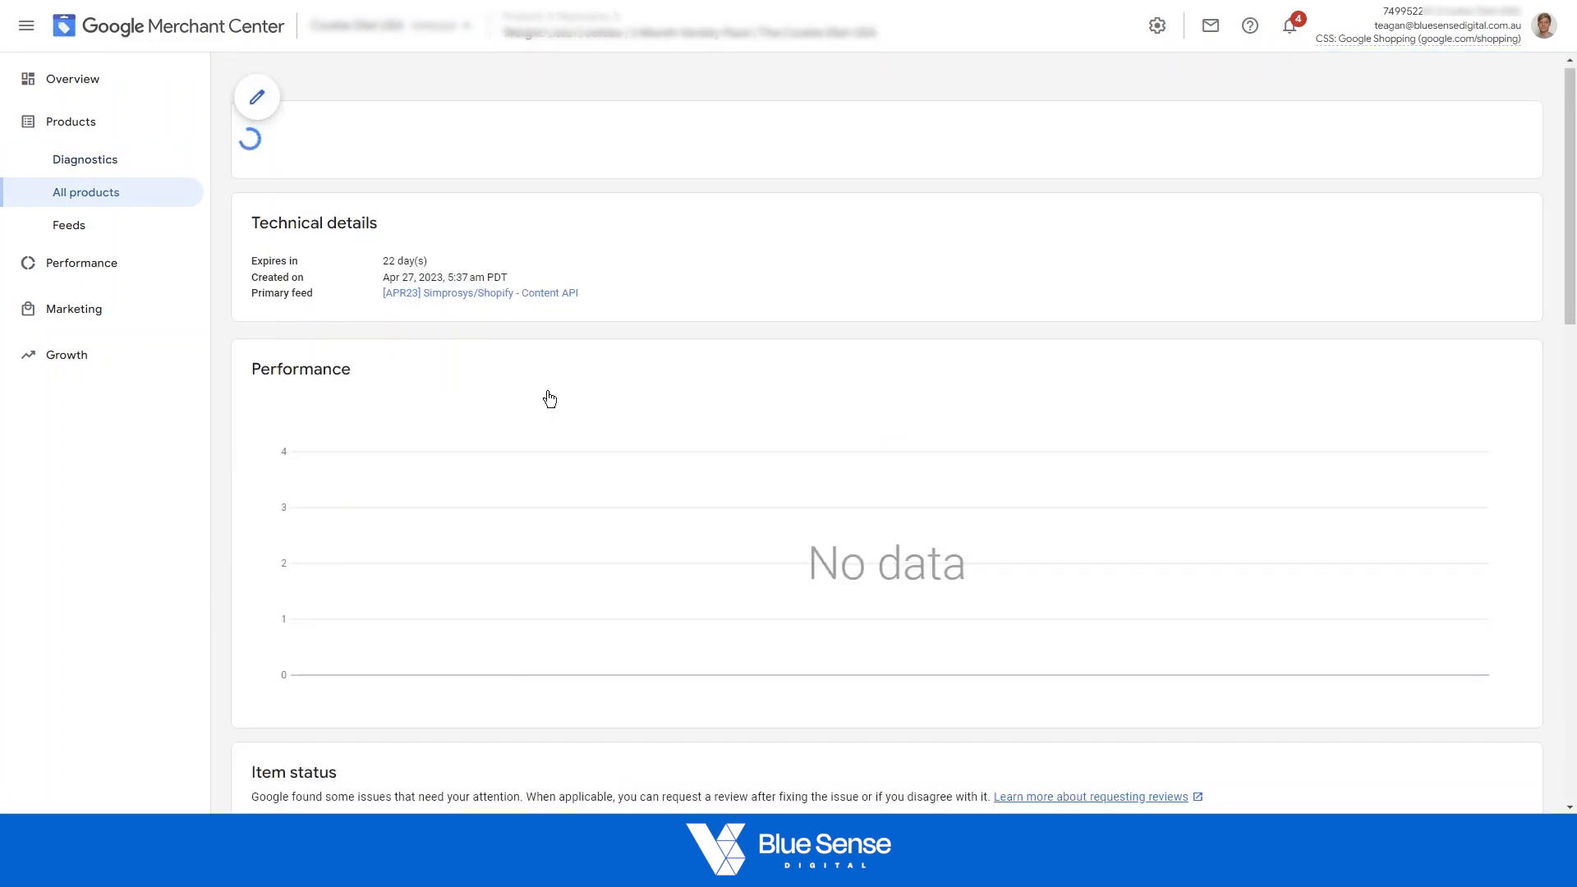
pyautogui.scroll(-7, 546, 393)
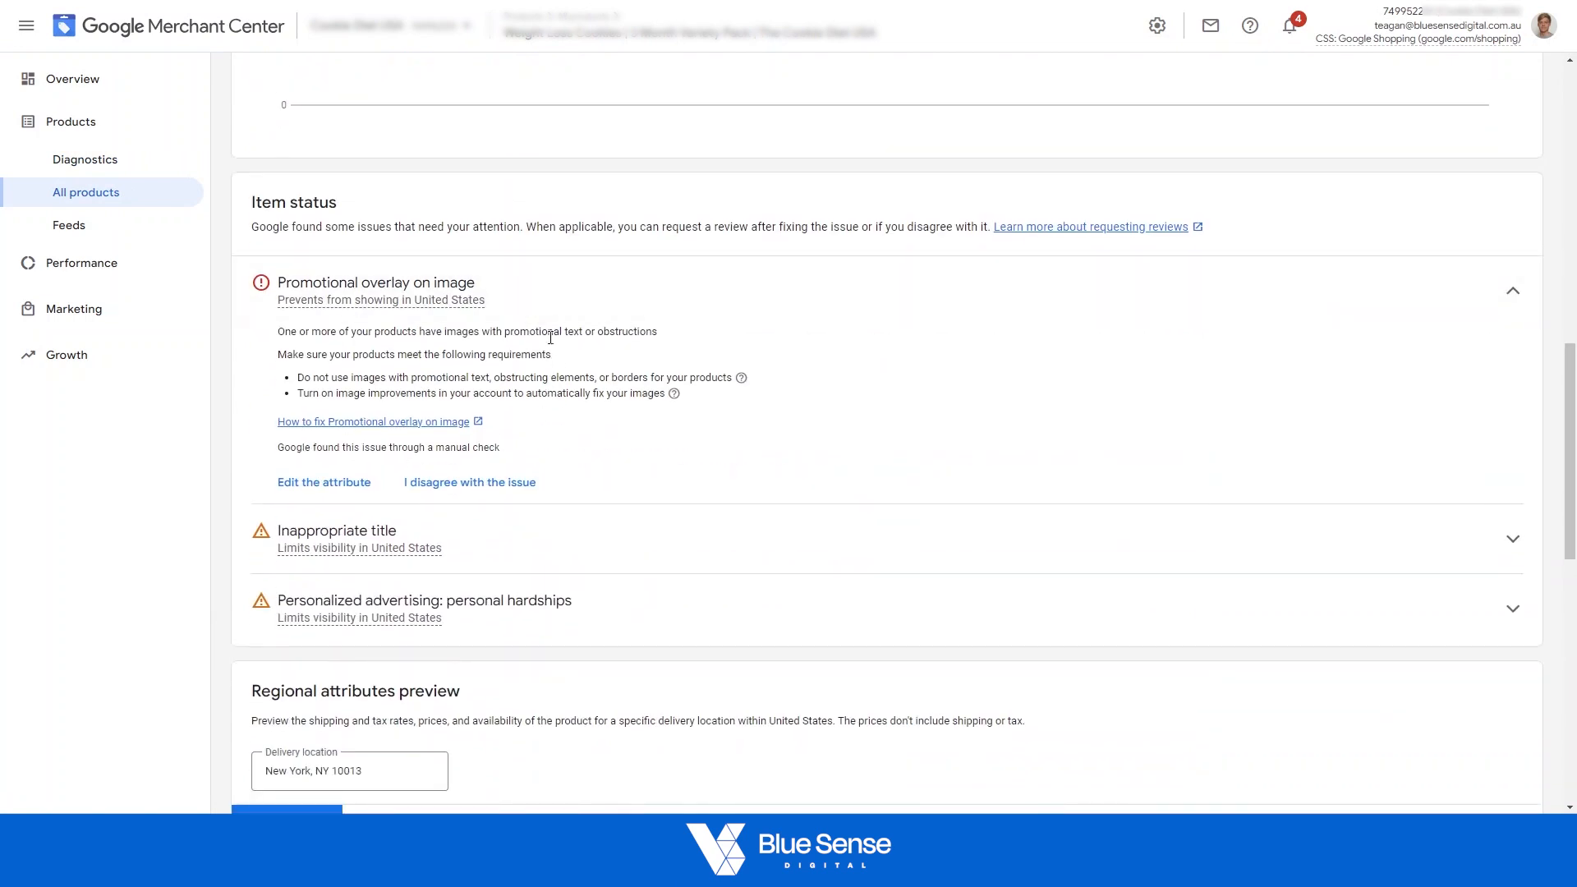
pyautogui.scroll(-9, 411, 367)
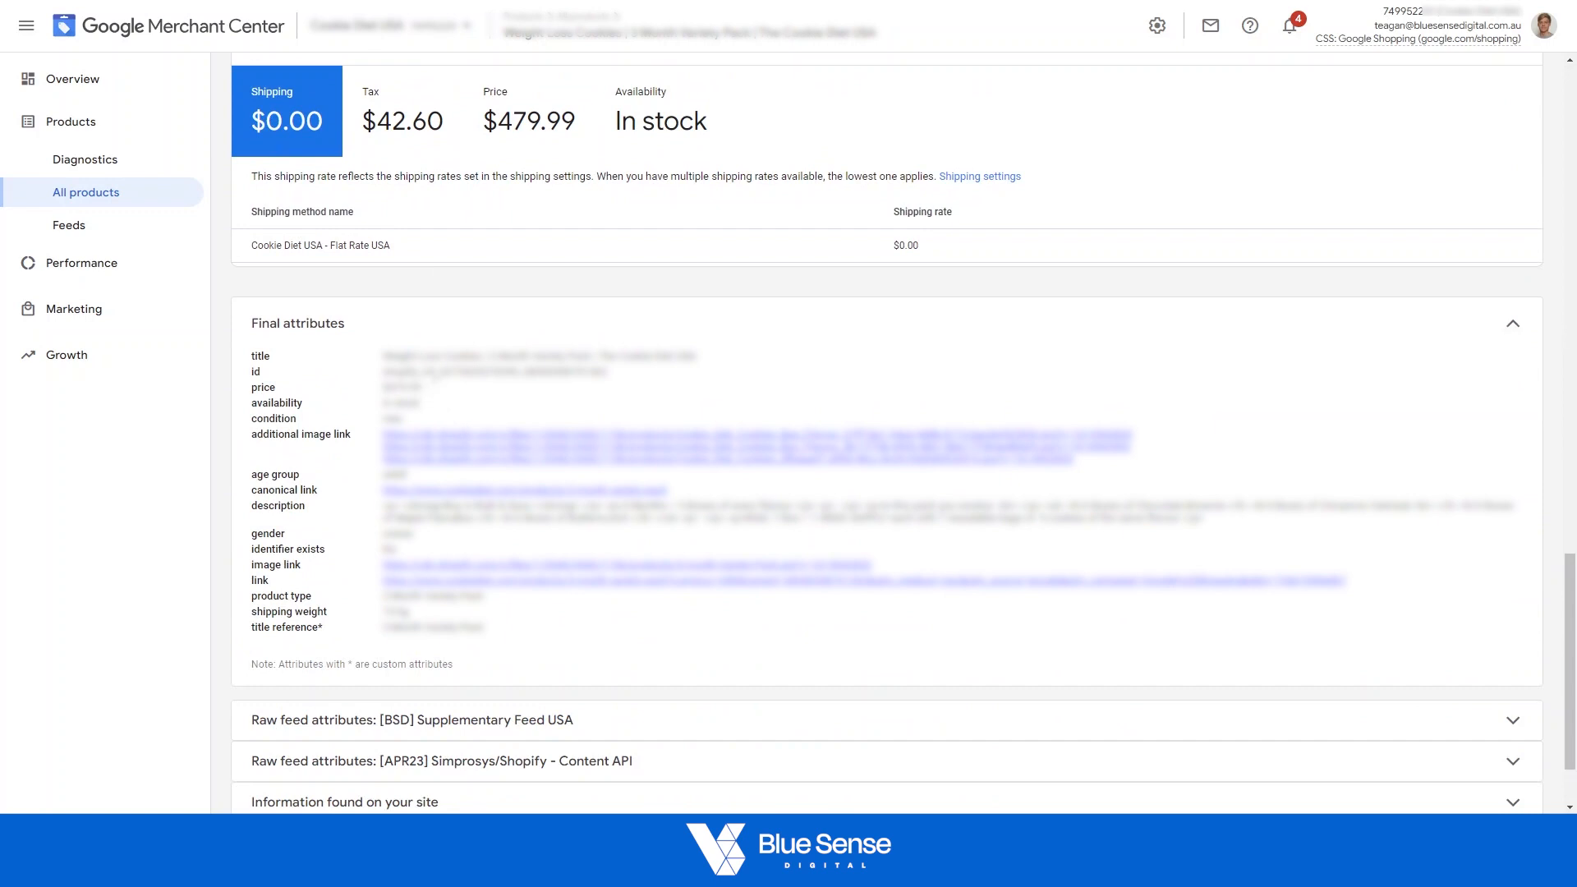
# - Copy the product's id from the final attributes and search for it in the supplementary feed Google Sheet
pyautogui.doubleClick(442, 371)
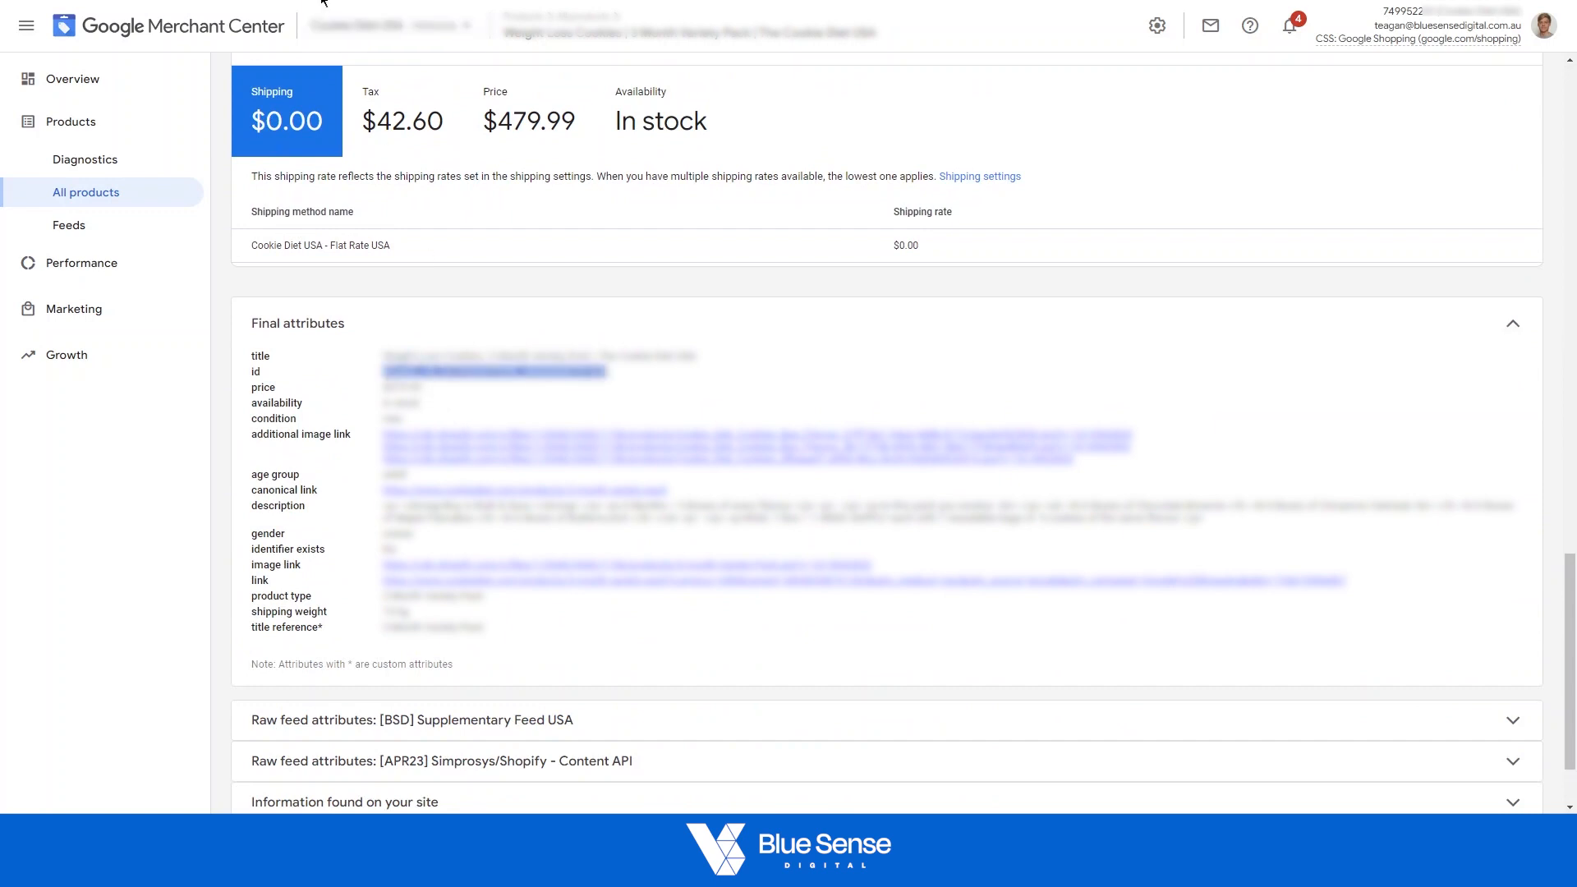
pyautogui.hotkey('ctrl', 'Tab')
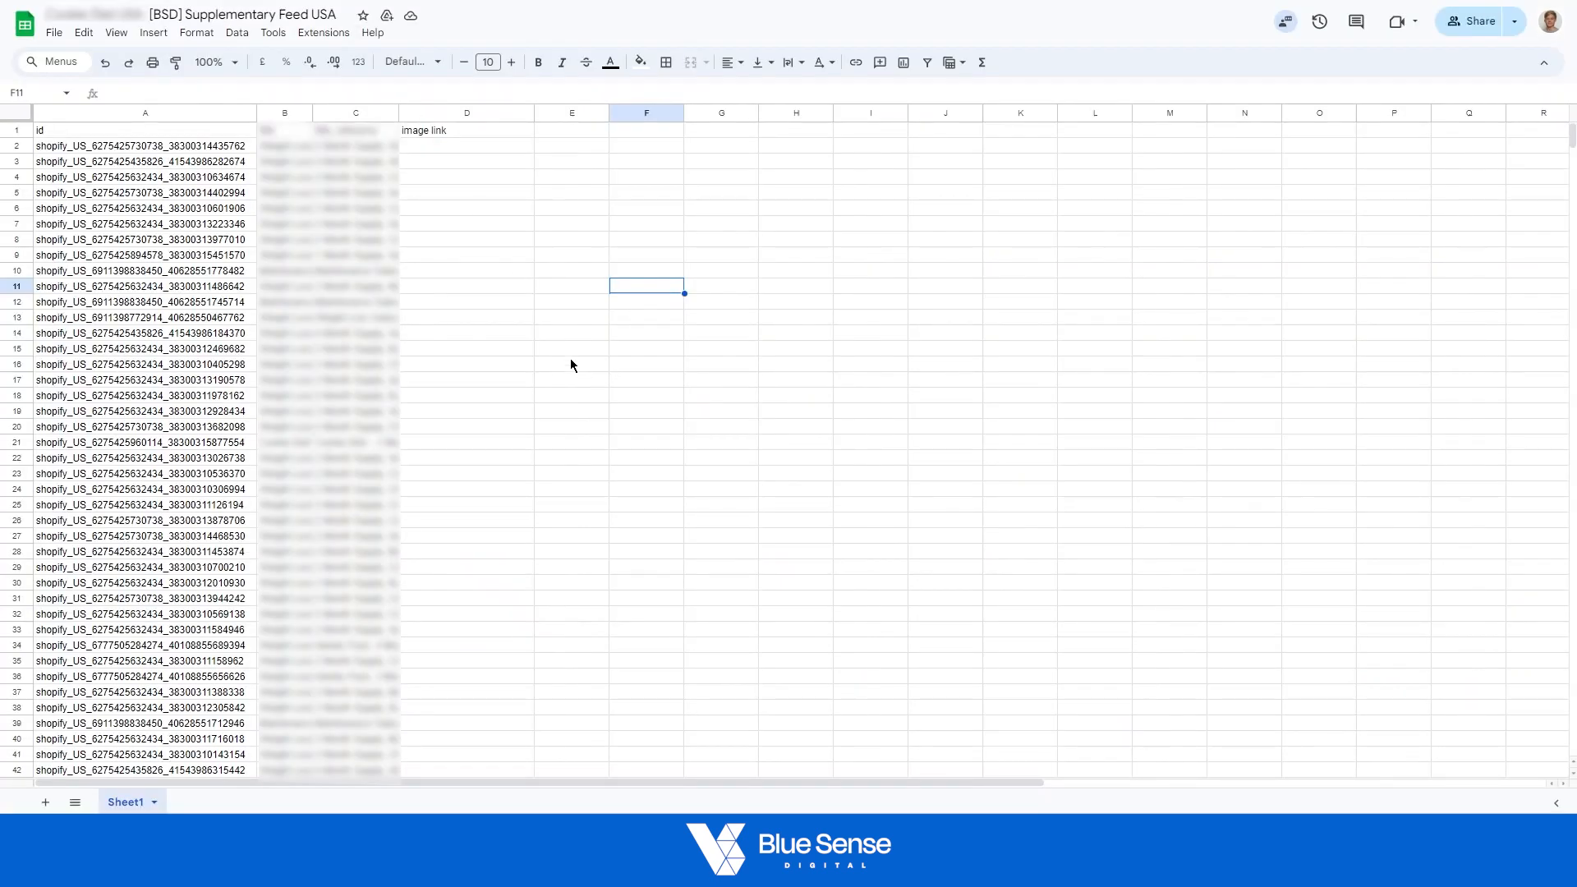
pyautogui.hotkey('ctrl', 'f')
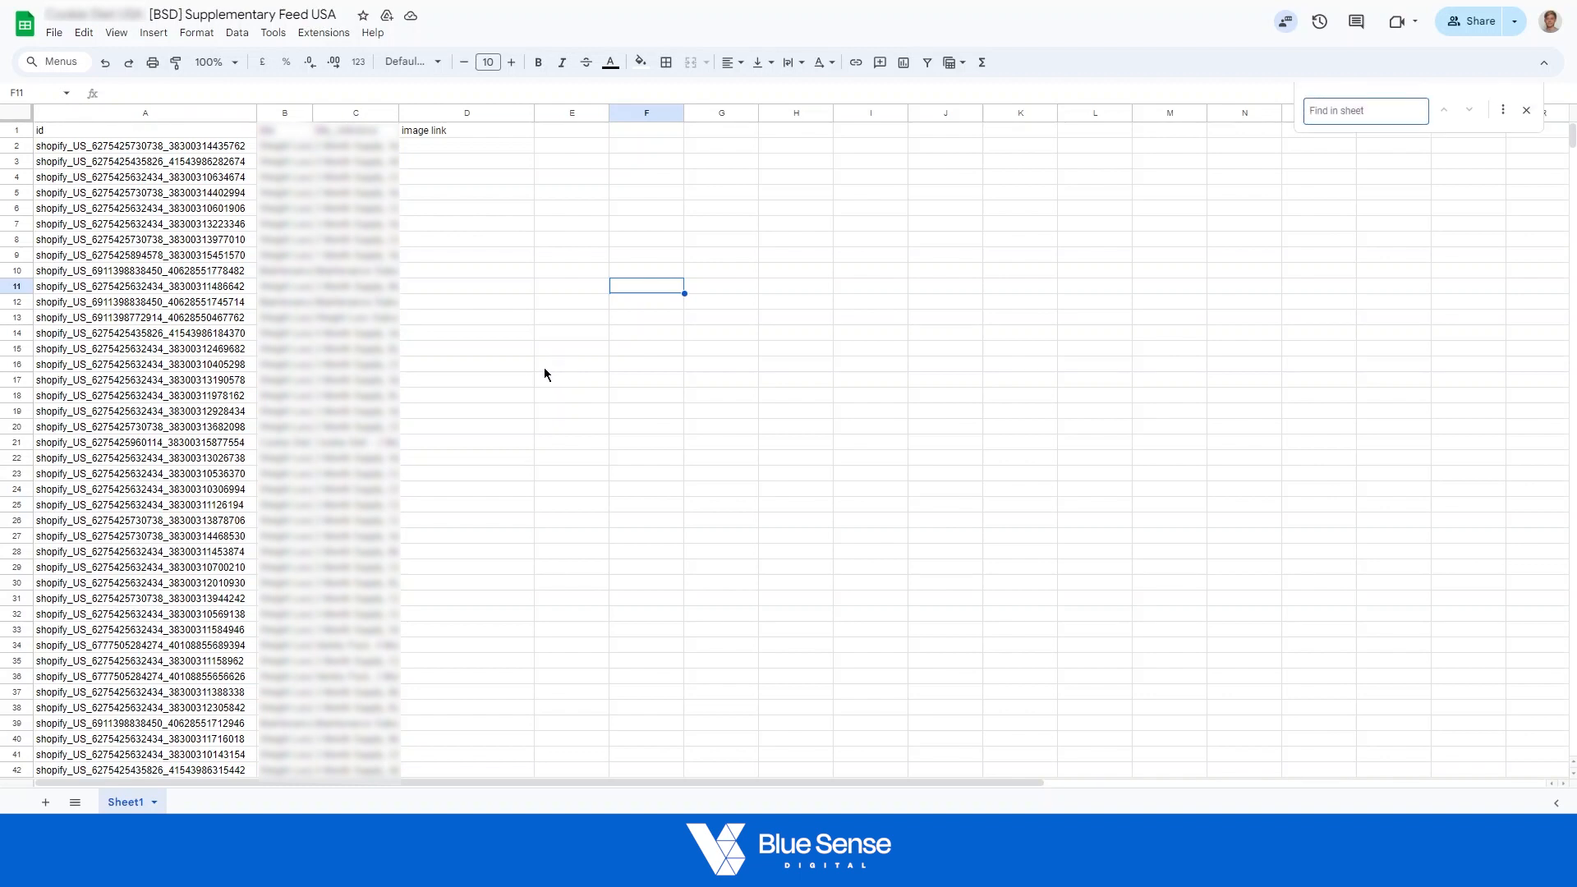
pyautogui.write('70290_383003087')
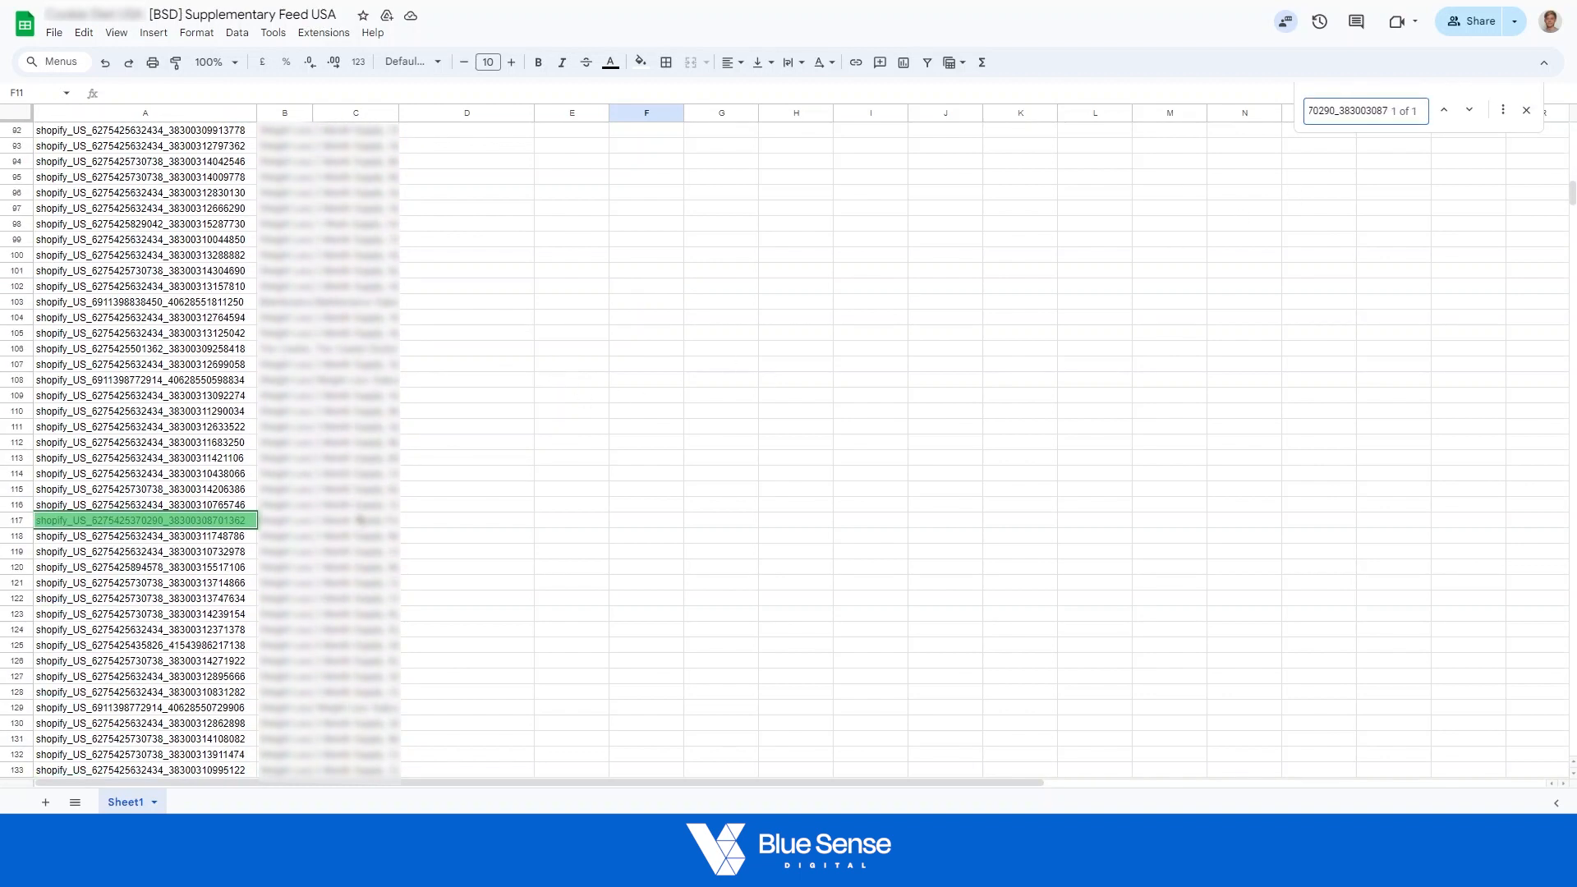
pyautogui.click(19, 520)
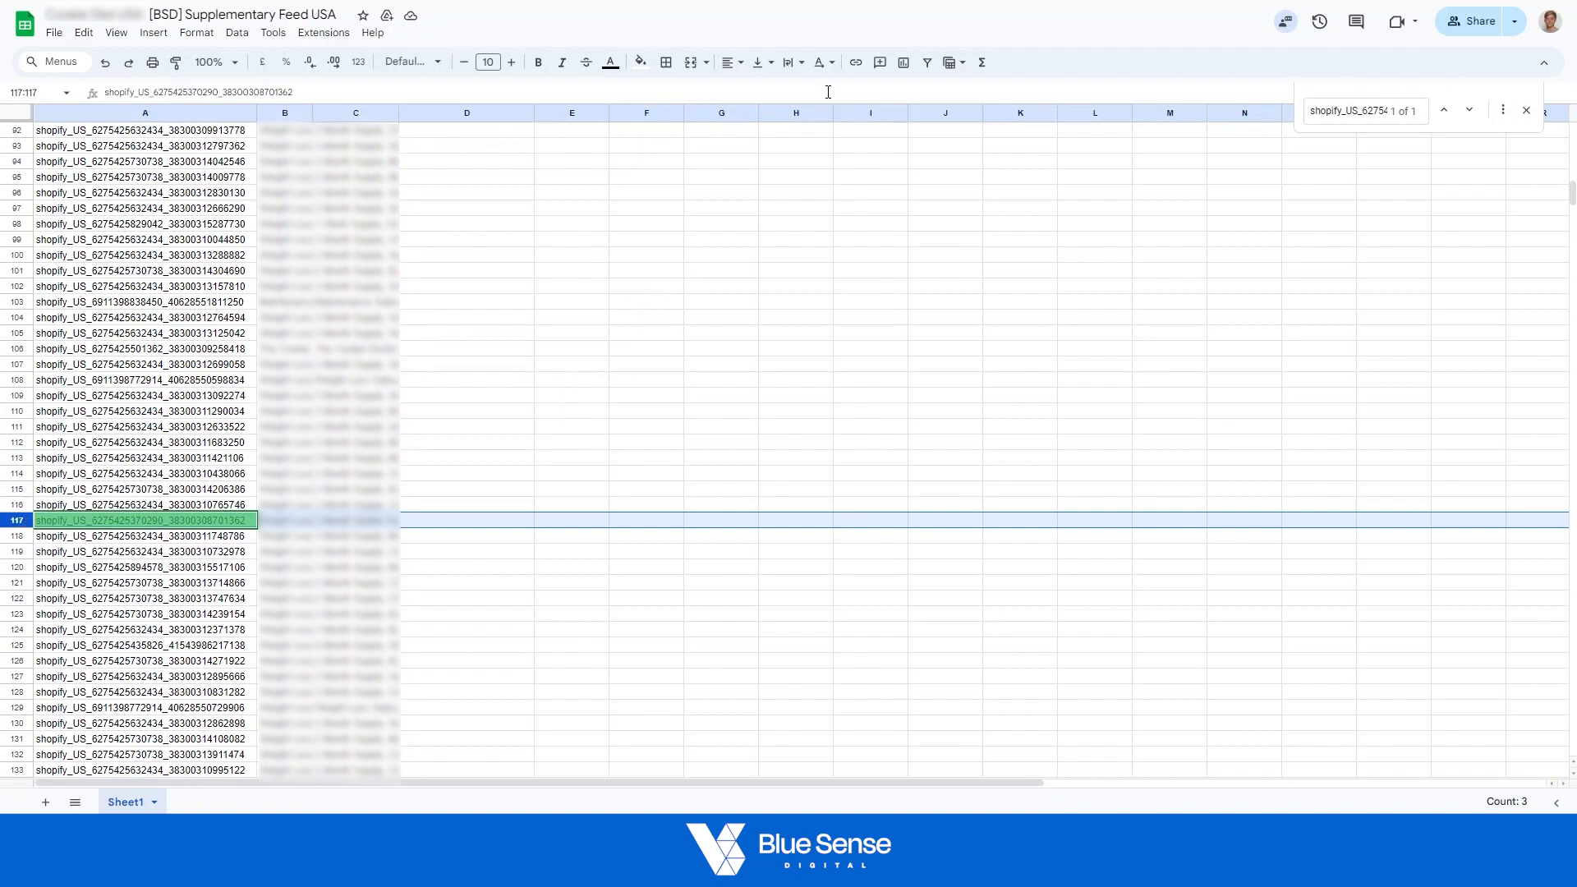
pyautogui.click(641, 63)
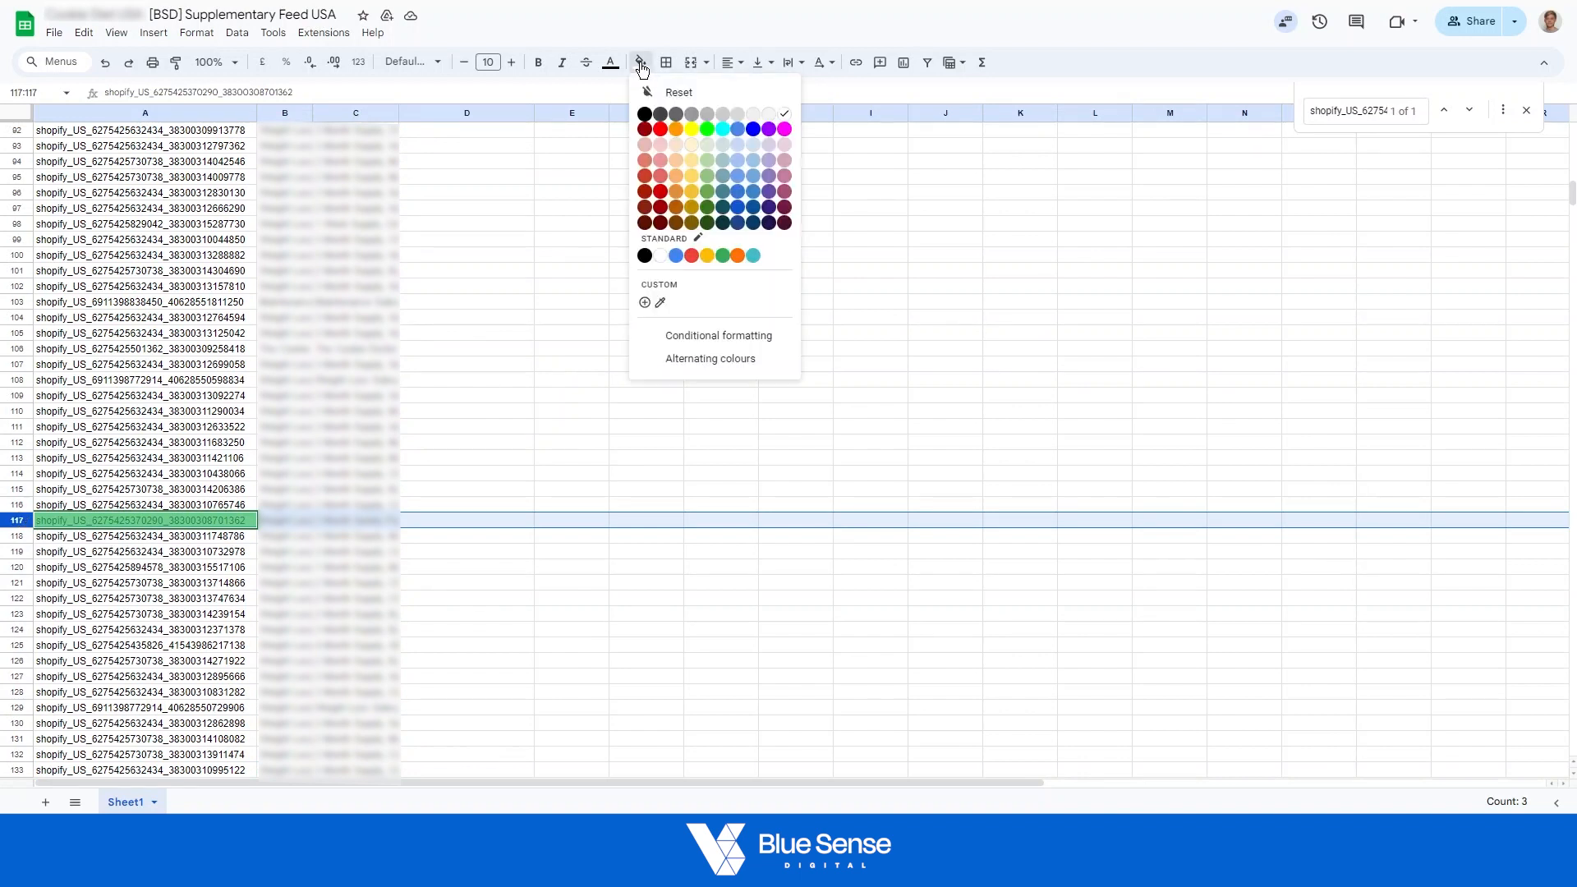
pyautogui.click(723, 115)
pyautogui.click(606, 370)
pyautogui.click(550, 634)
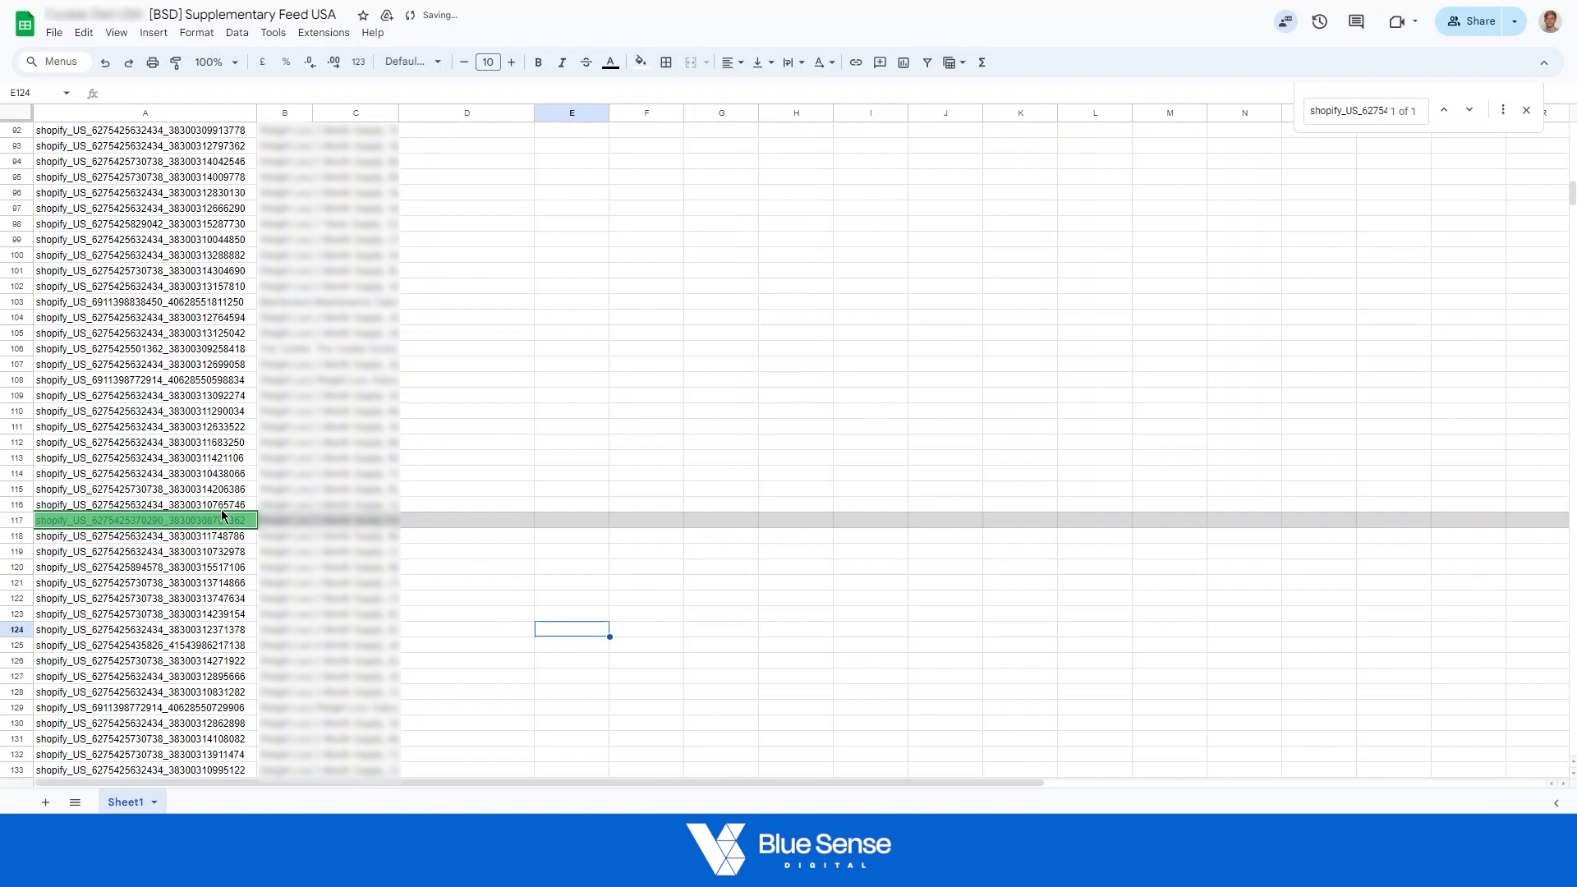
# - Select the row's image link cell D117, return to the product in Merchant Center and open its current image link
pyautogui.click(450, 522)
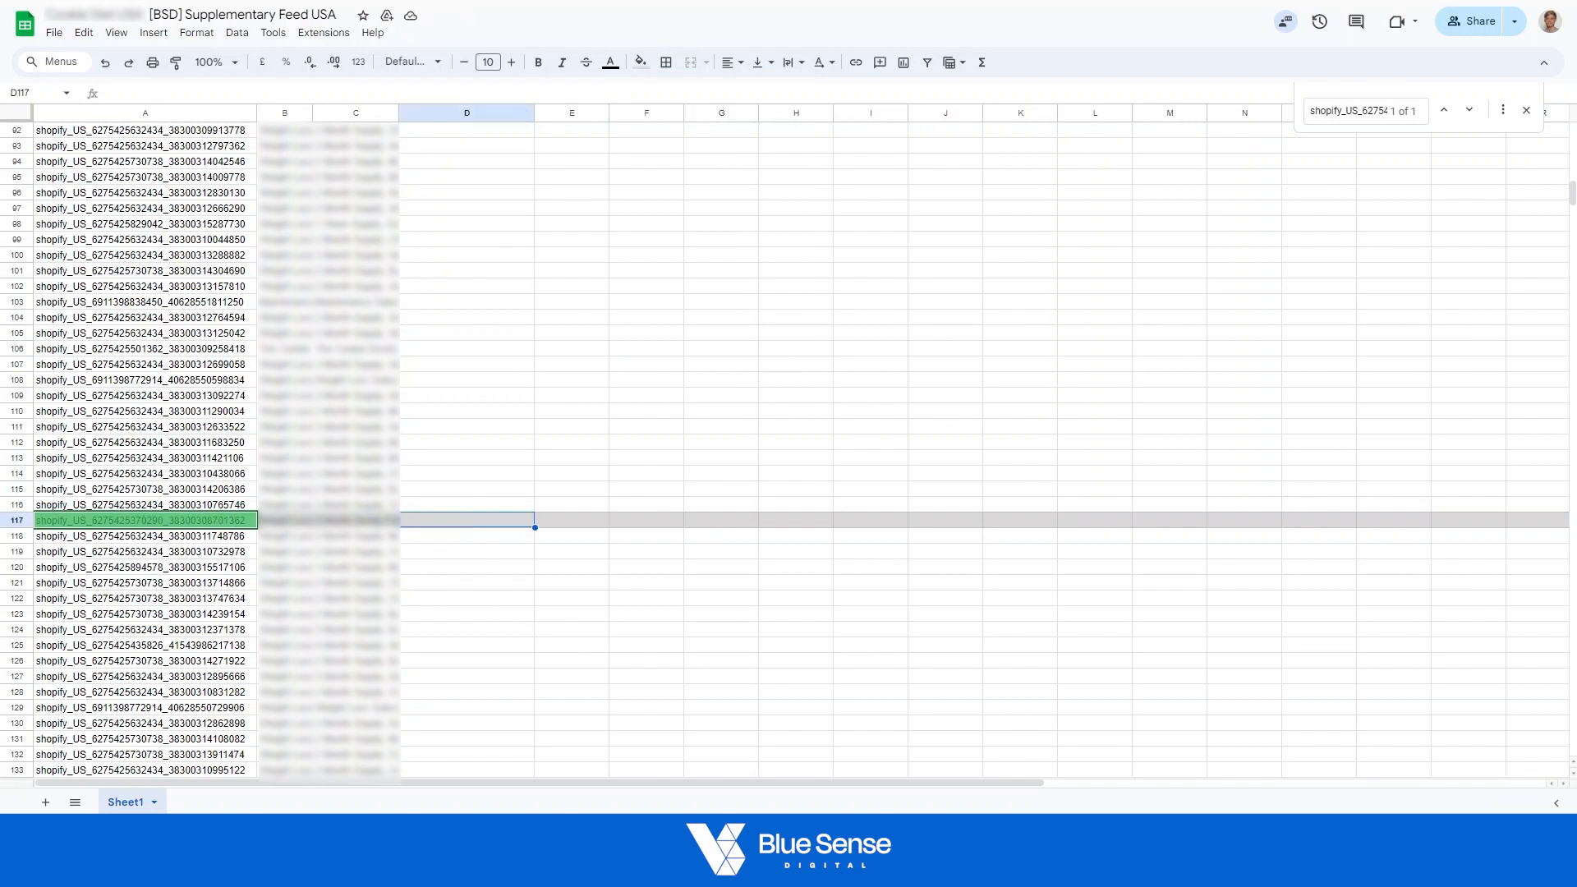
pyautogui.hotkey('ctrl', 'Tab')
pyautogui.click(726, 388)
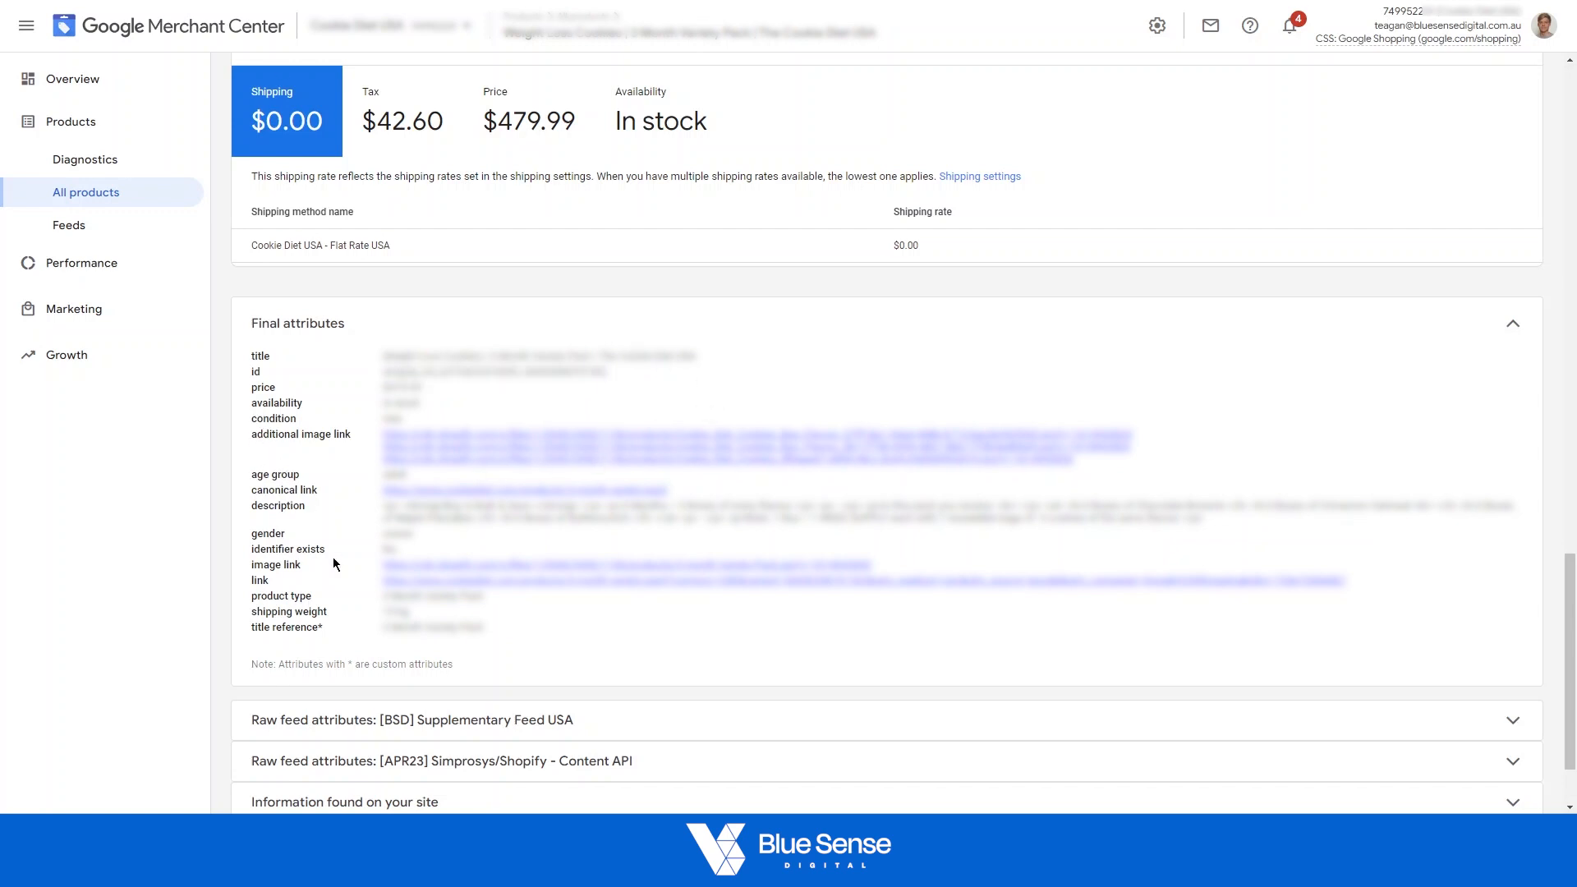
pyautogui.tripleClick(277, 569)
pyautogui.click(424, 567)
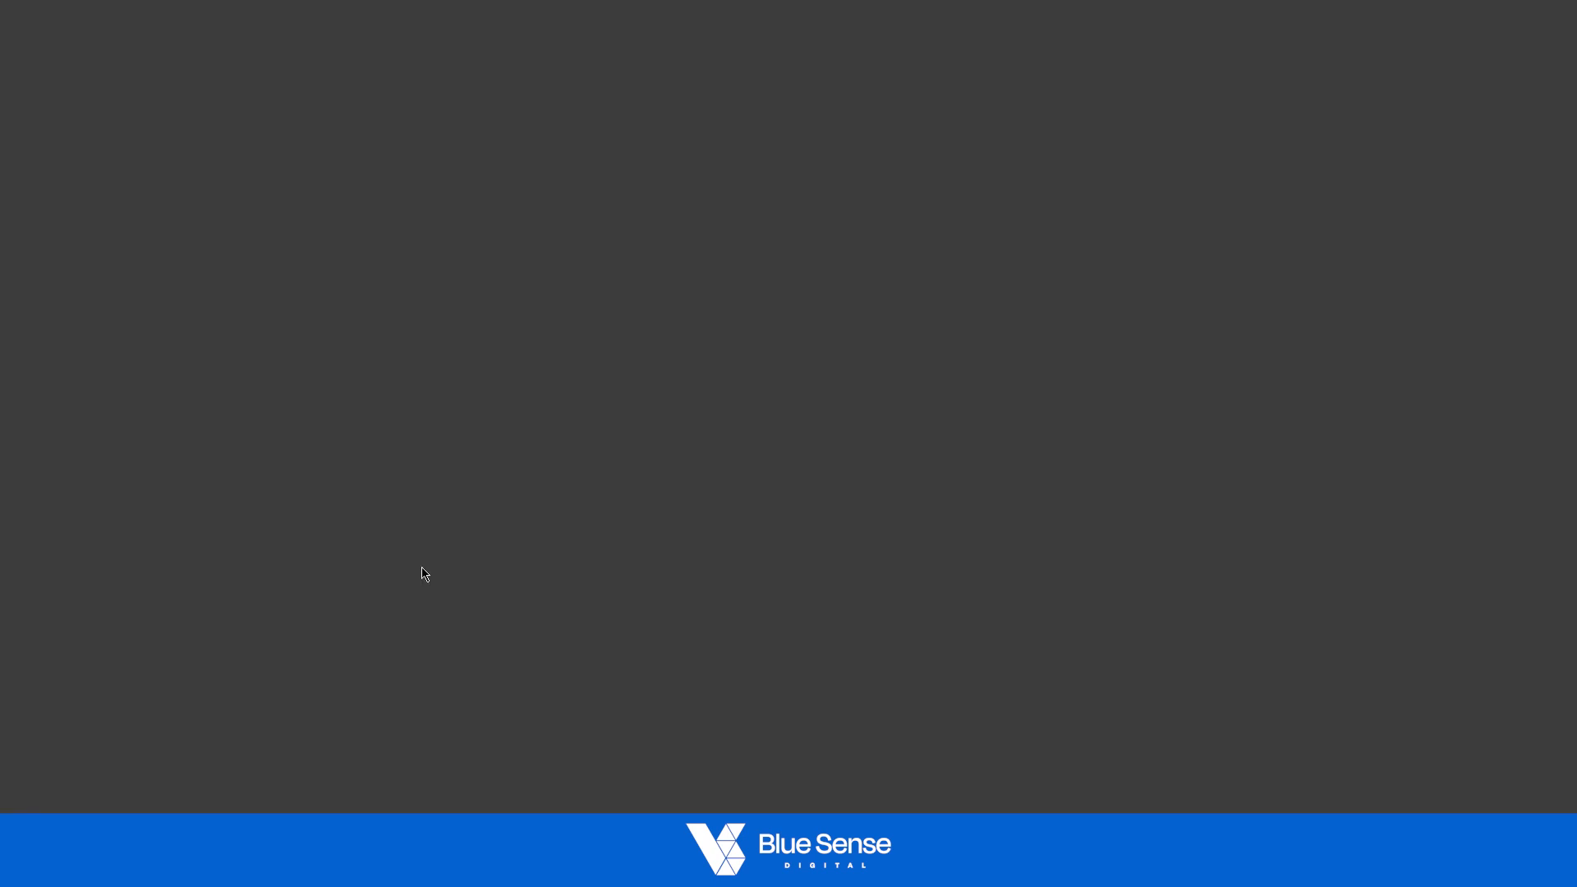